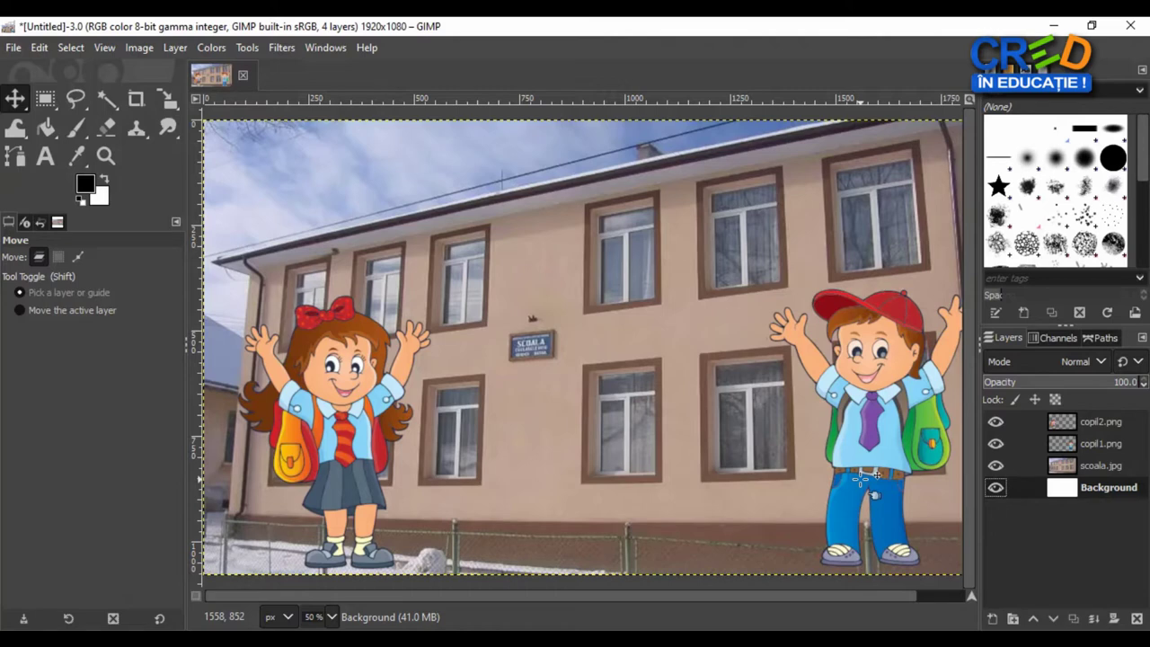
Select the scoala.jpg school photo layer beneath the copil1.png and copil2.png children.
click(1102, 465)
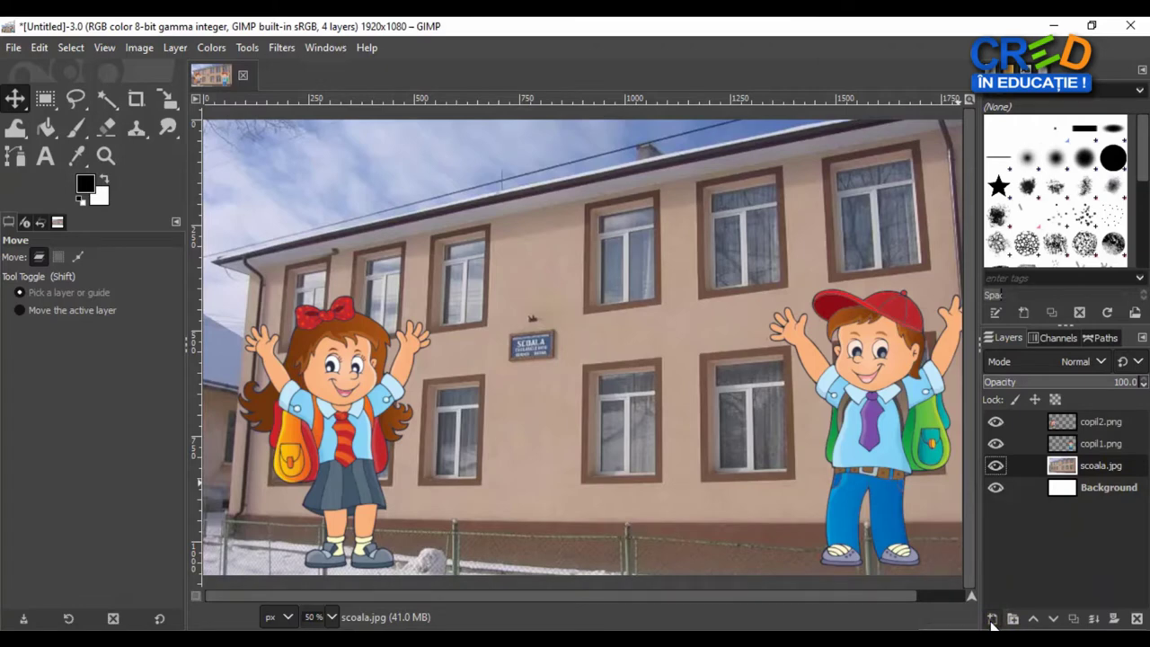
Start a new transparent layer and name it 'nuanta de negru'.
click(992, 621)
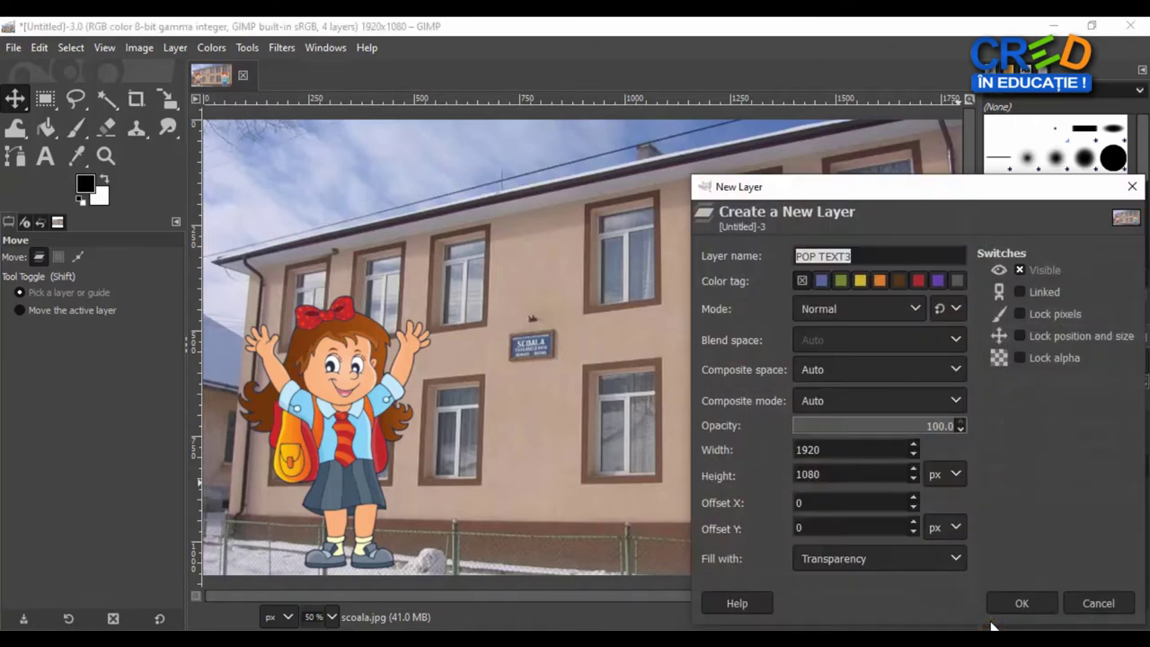
drag(954, 187, 858, 152)
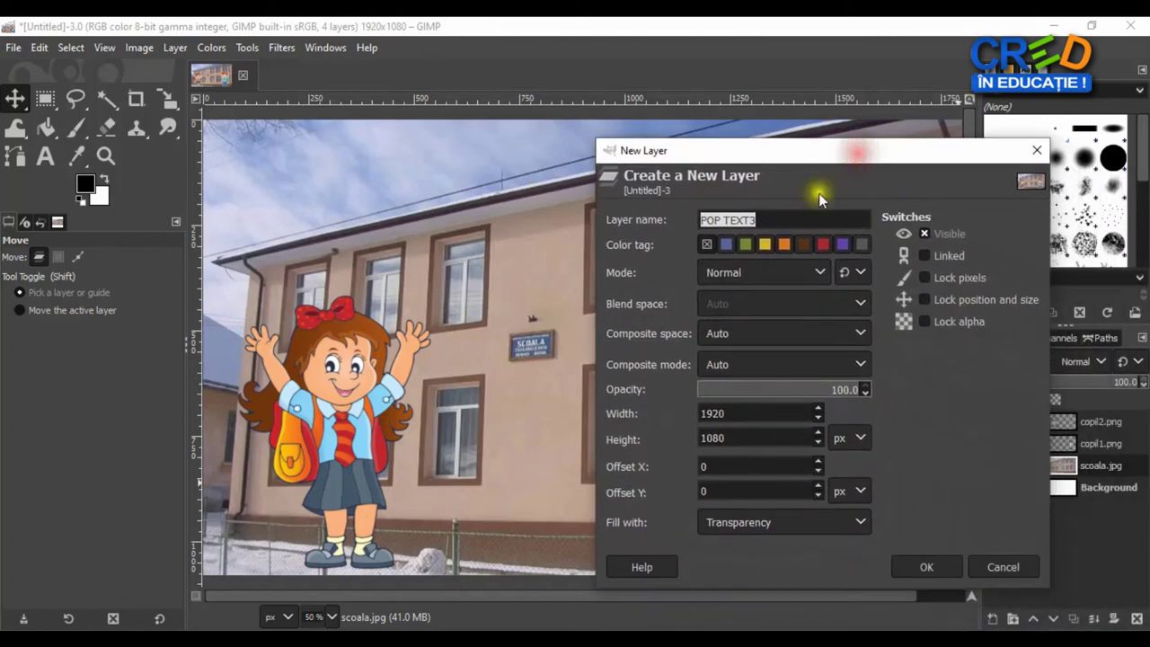
click(760, 220)
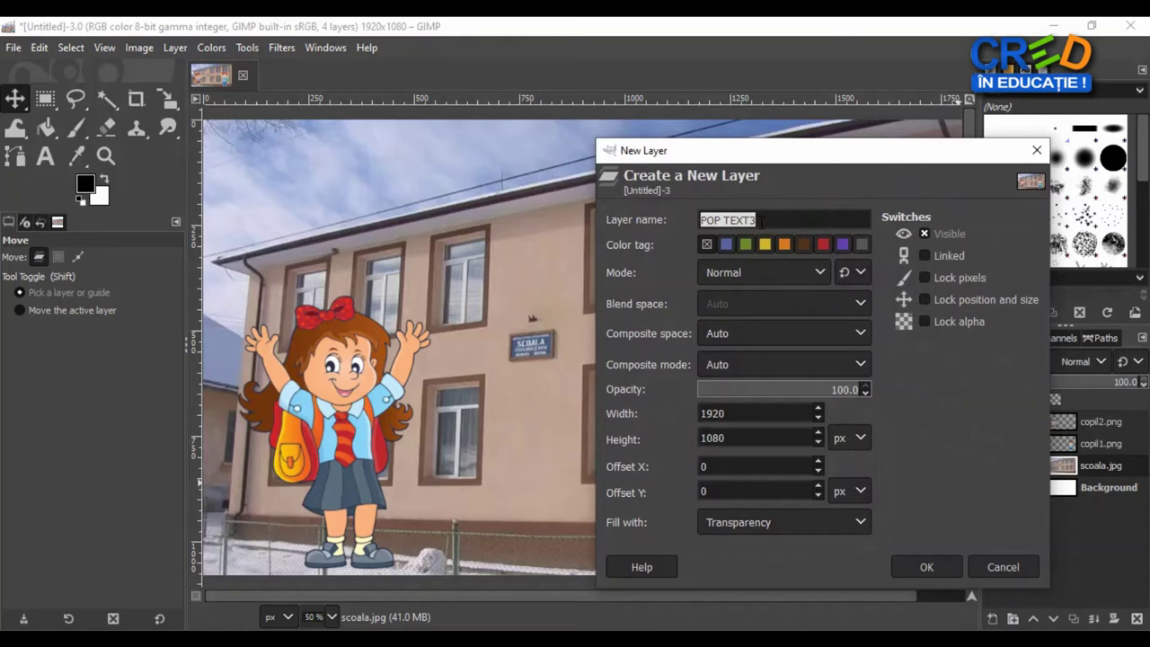
text(nuanta de ne)
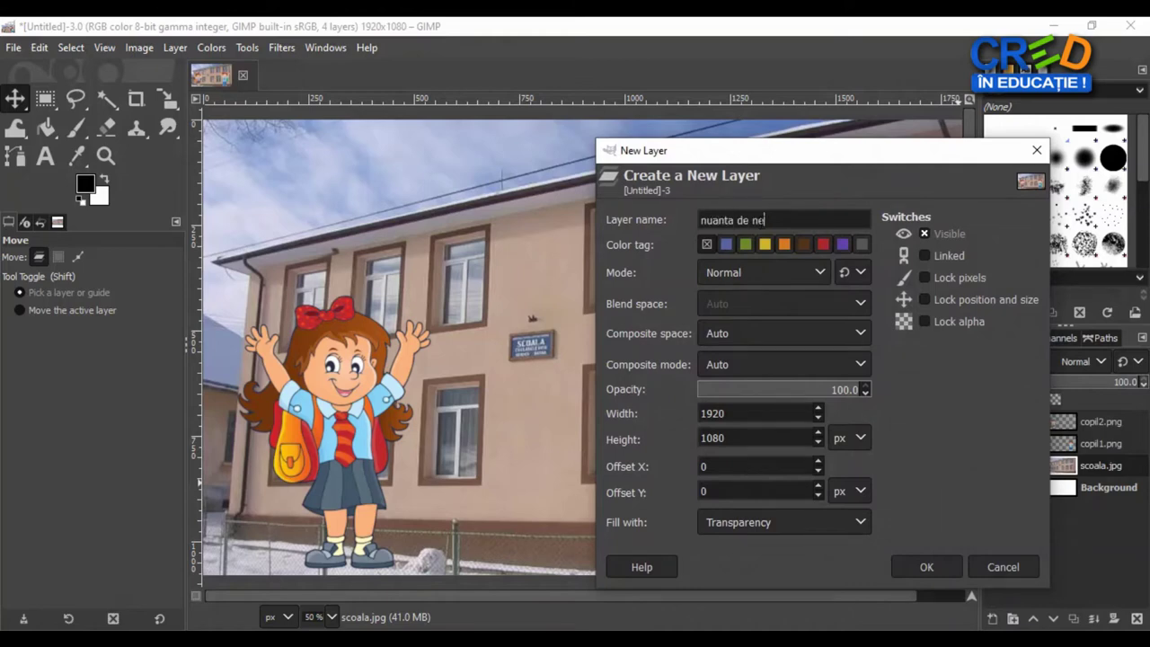
text(gru)
Create the nuanta de negru layer above scoala.jpg and leave it selected.
click(931, 567)
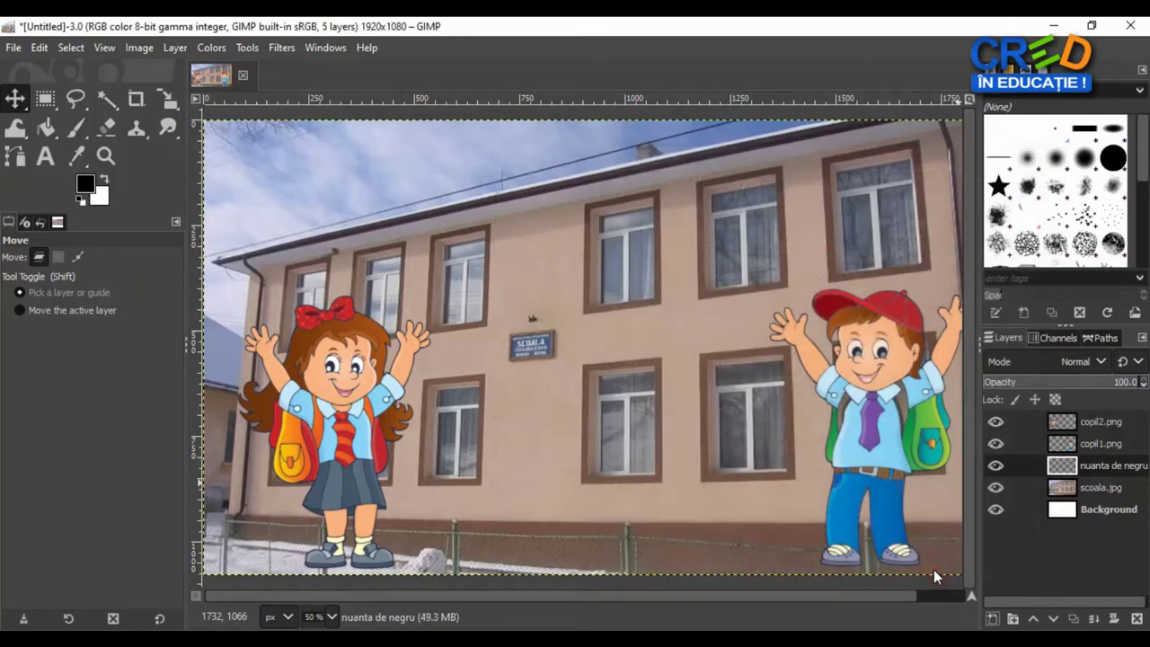
click(1108, 478)
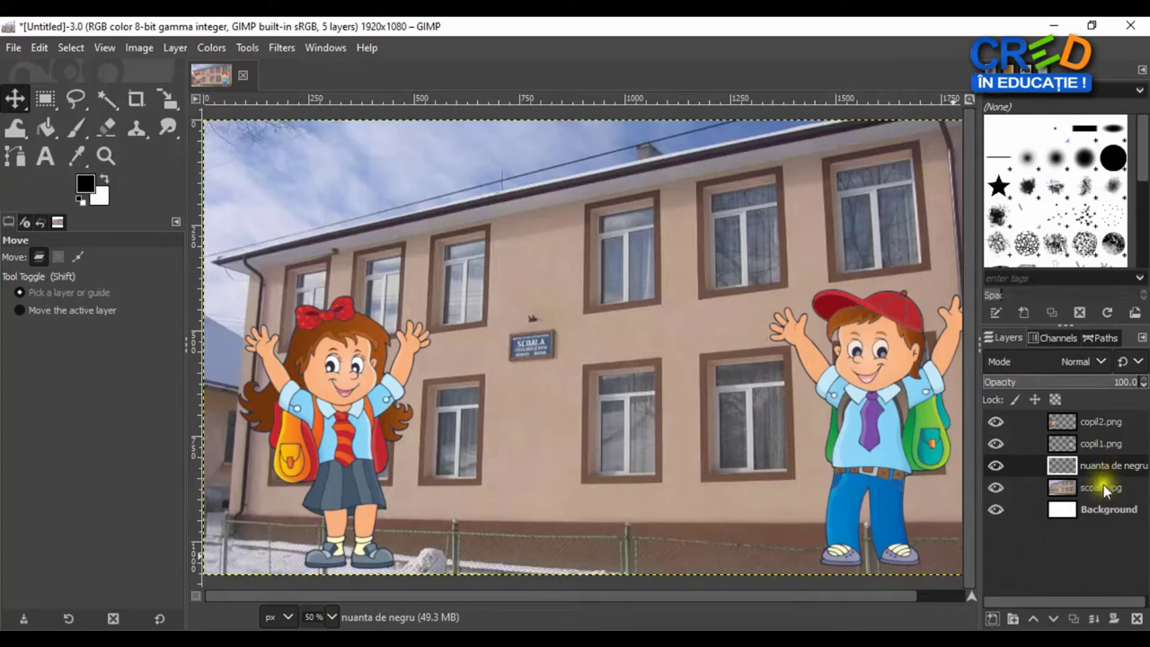
click(1104, 488)
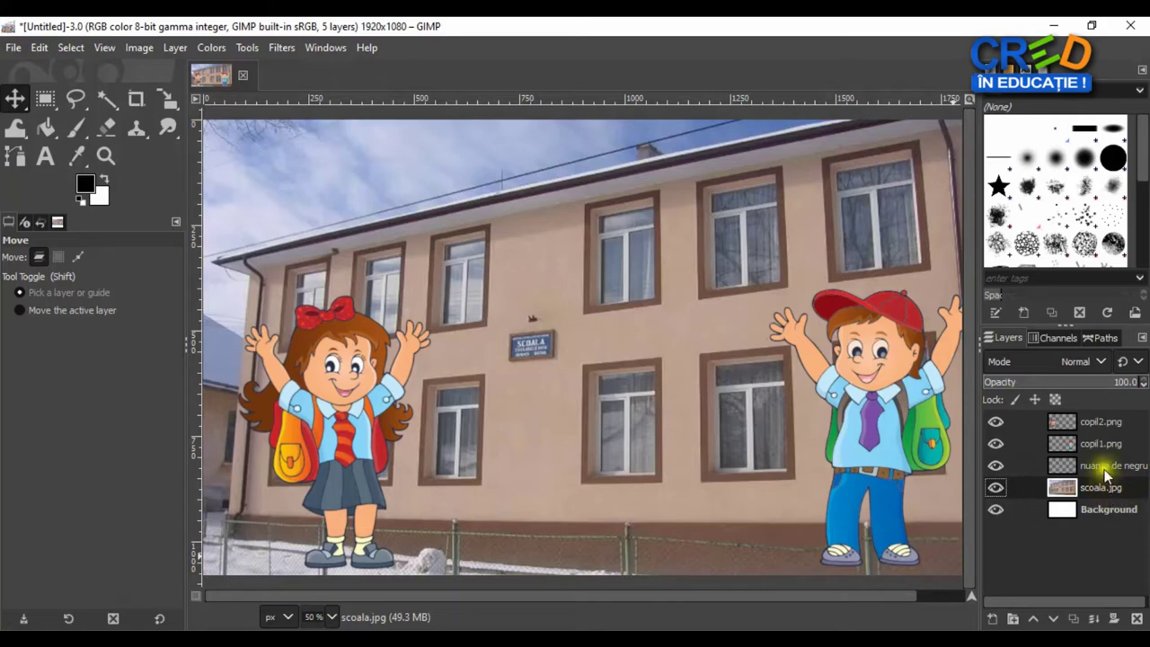
click(1104, 468)
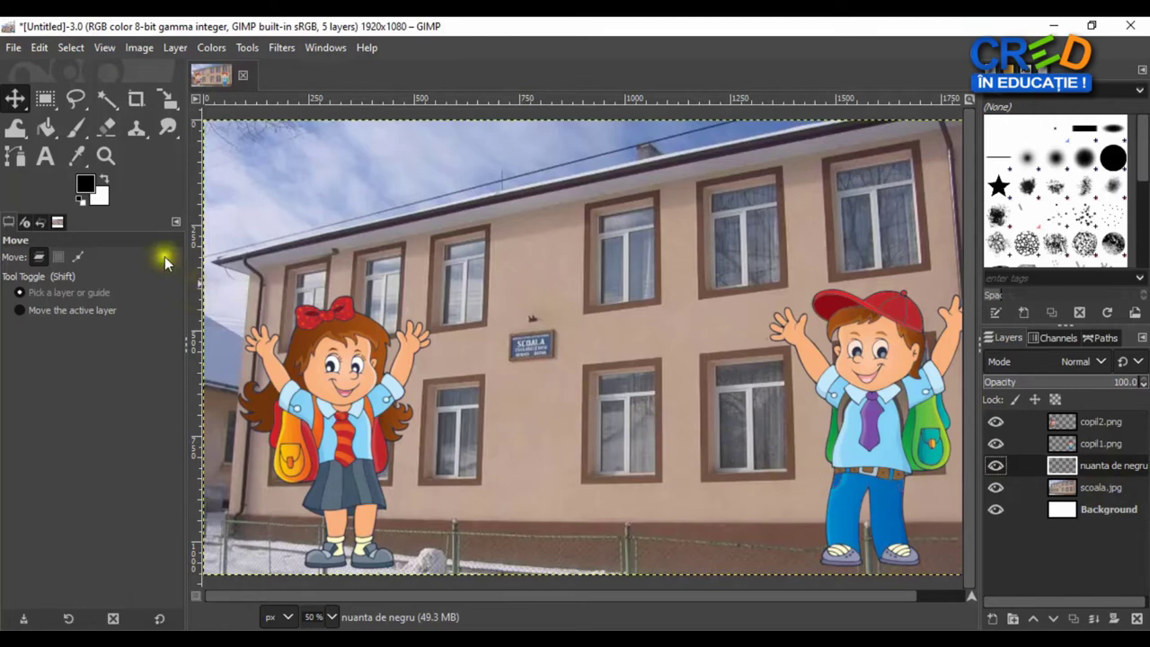
Bucket-fill the nuanta de negru layer with solid black.
right_click(50, 131)
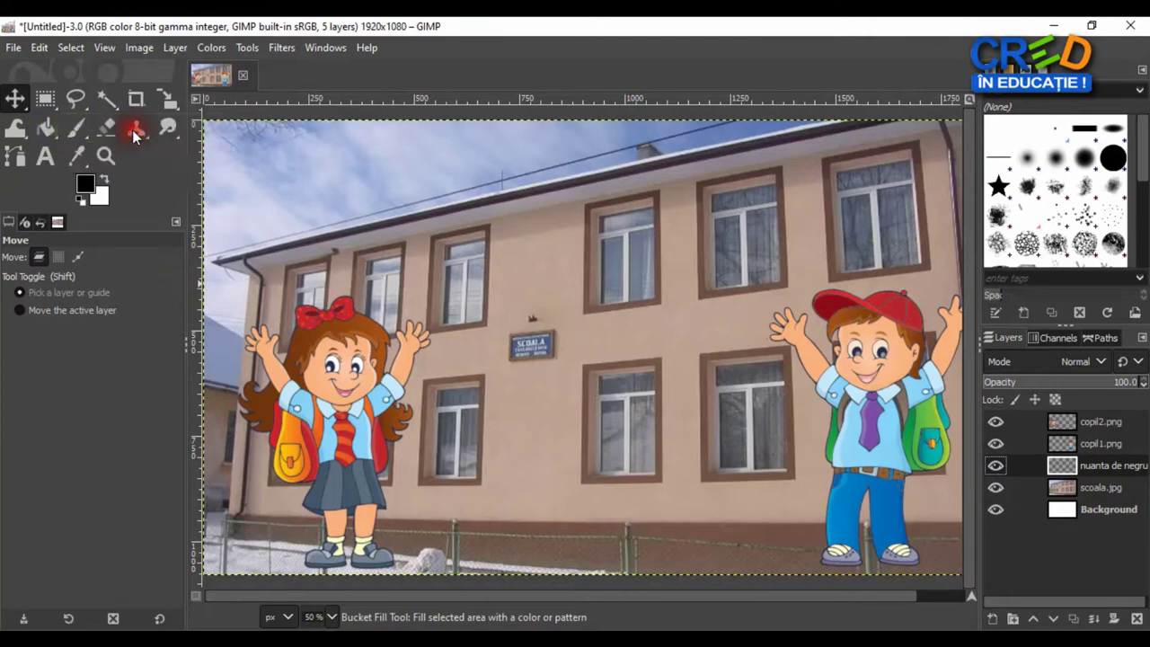
key(shift+b)
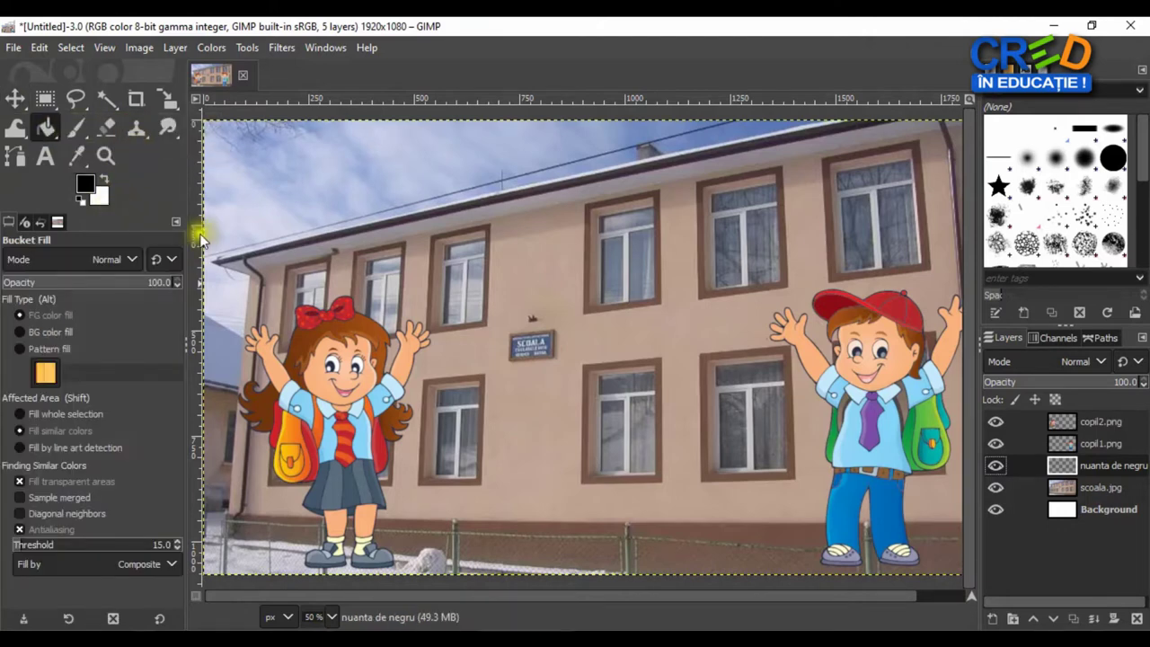
drag(453, 239, 499, 261)
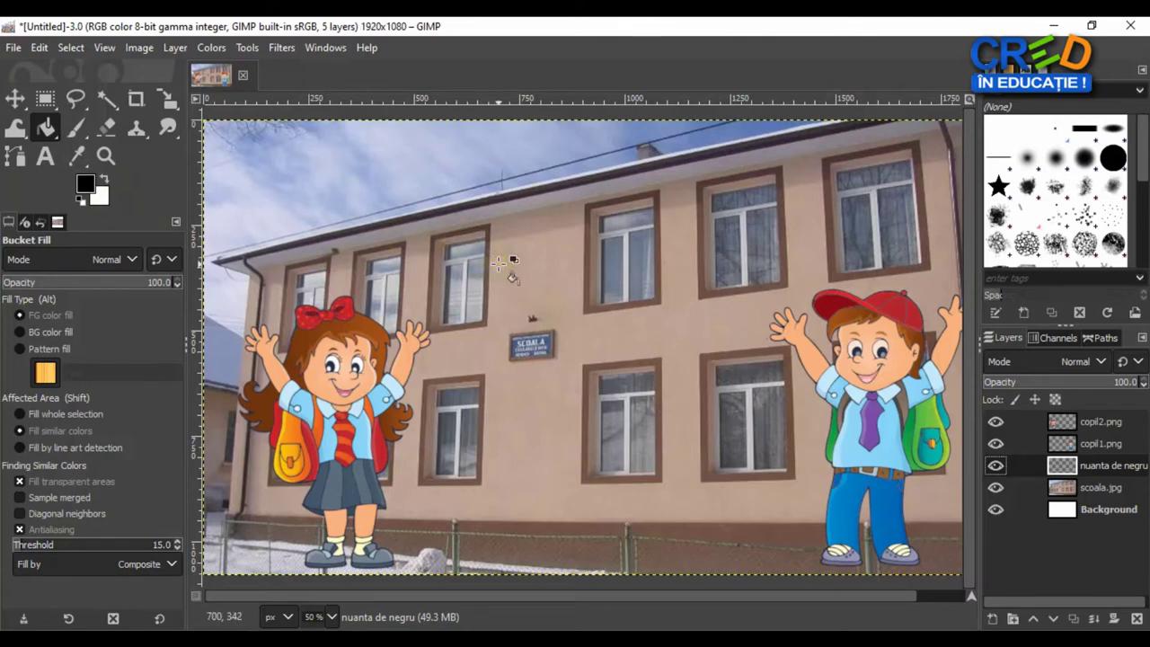
click(499, 262)
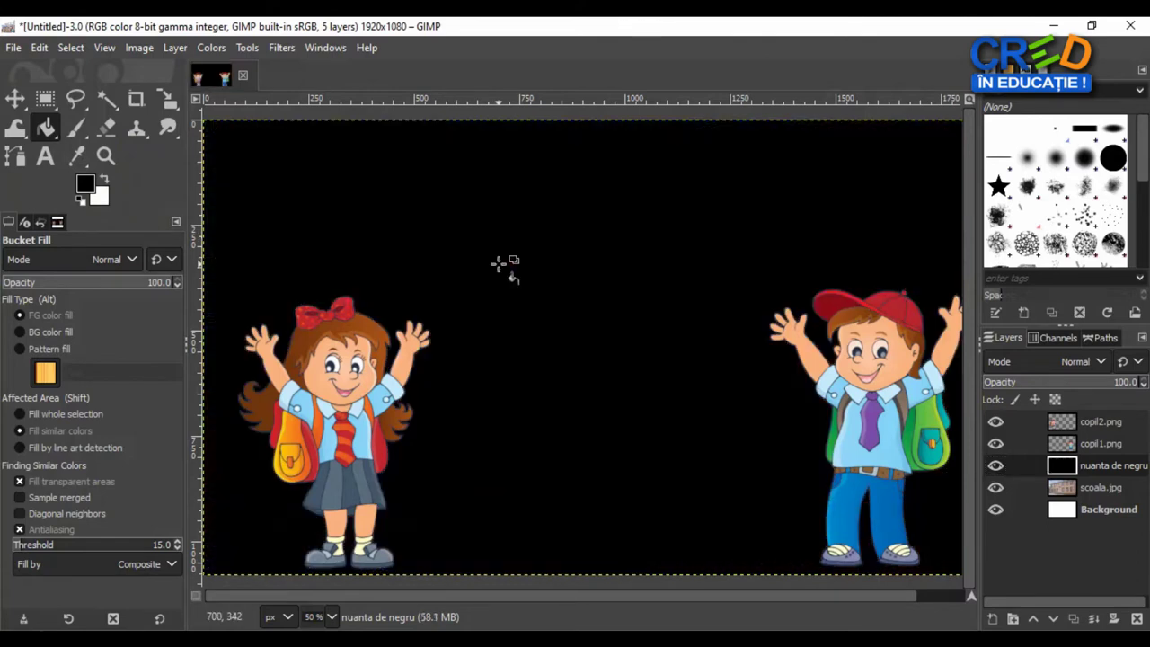
click(526, 275)
Set the black overlay layer's opacity to 60.
click(1125, 381)
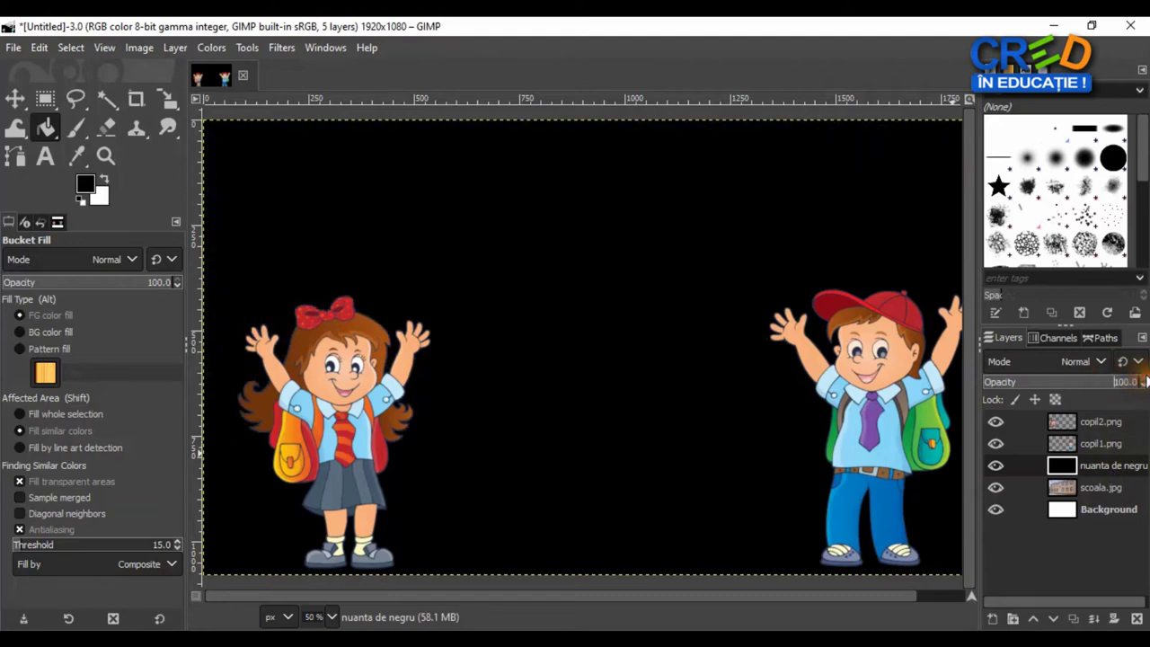
text(60)
key(Delete)
key(Delete)
key(Delete)
key(Return)
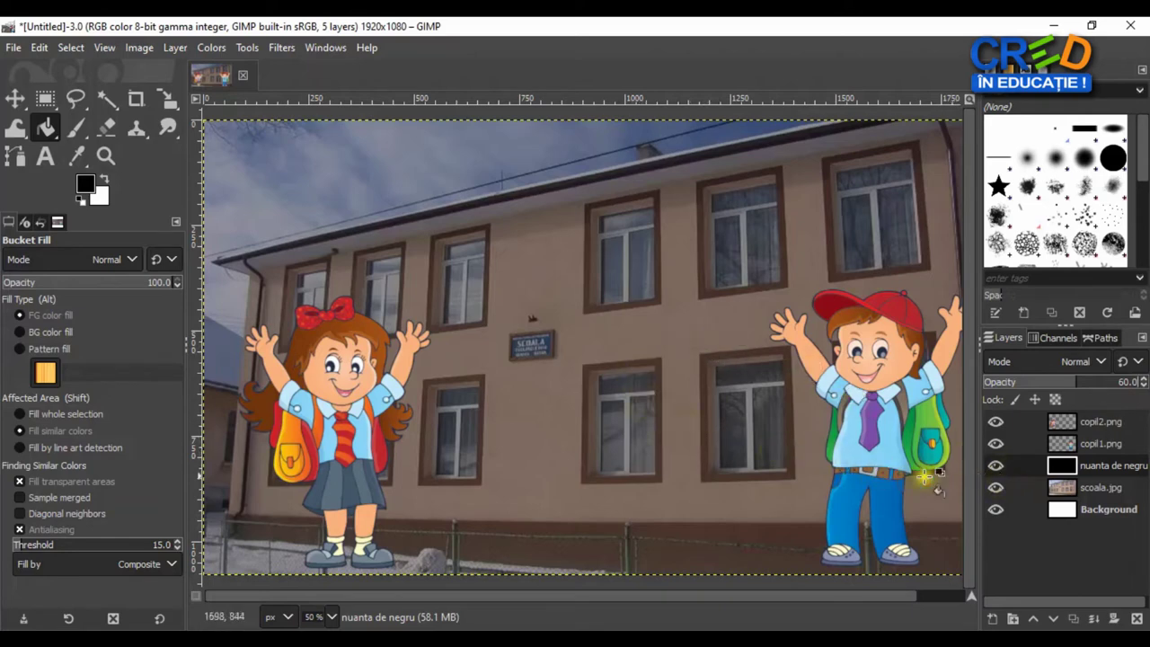
Toggle the overlay's visibility to compare the darkened and original photo.
click(995, 465)
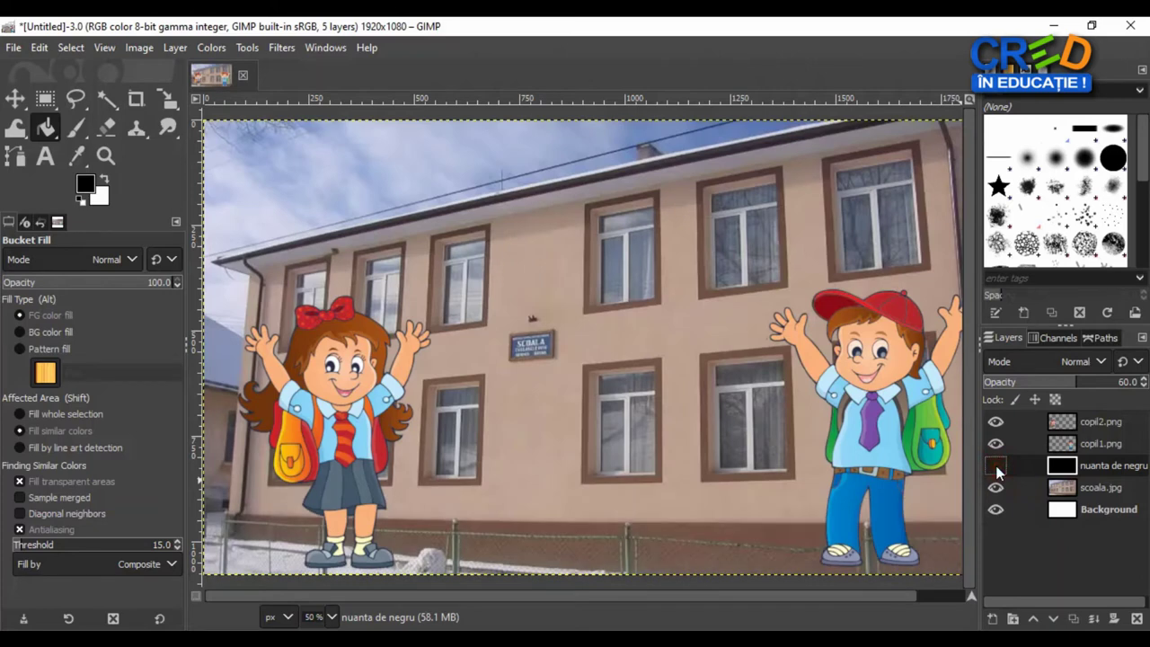
click(996, 465)
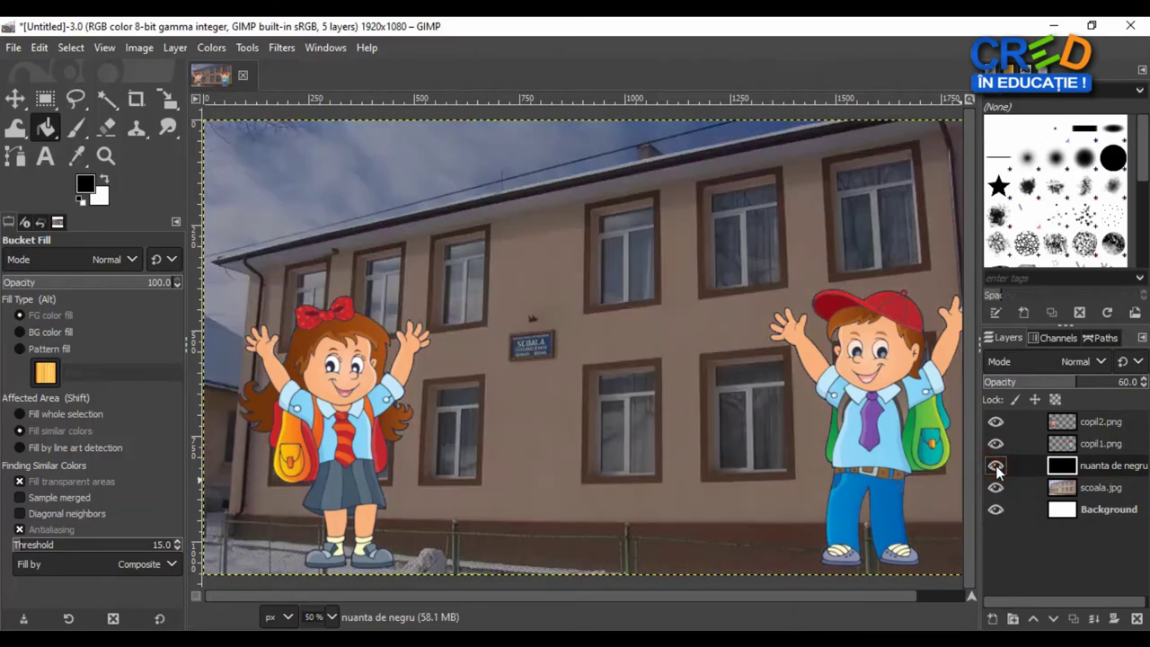
click(995, 465)
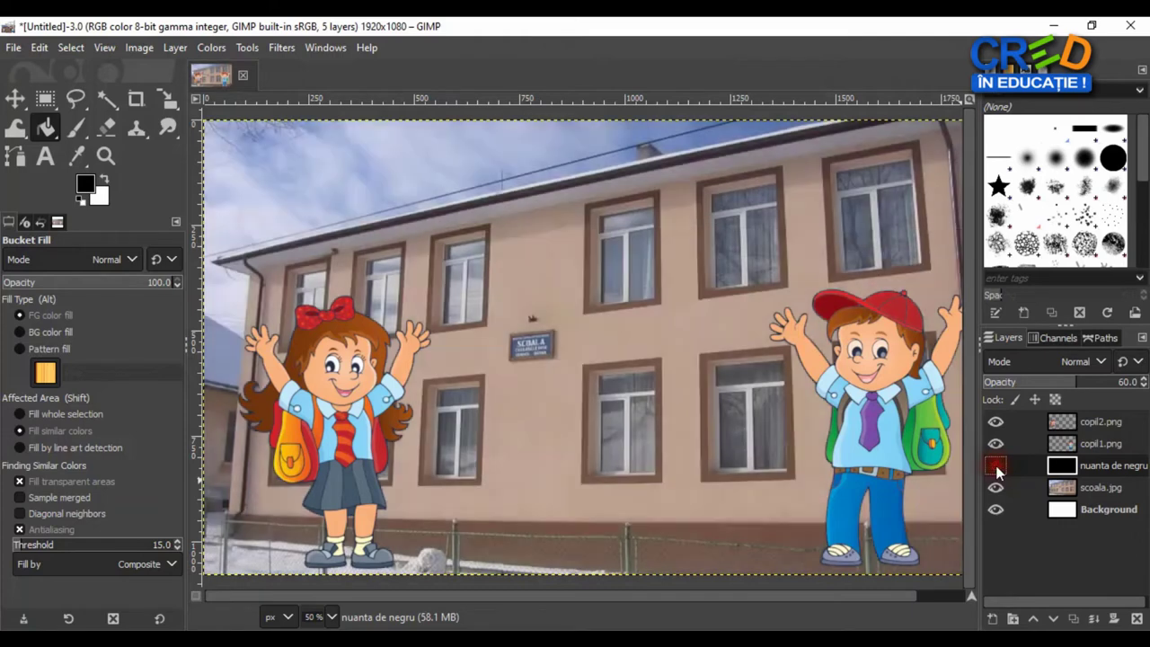
click(995, 465)
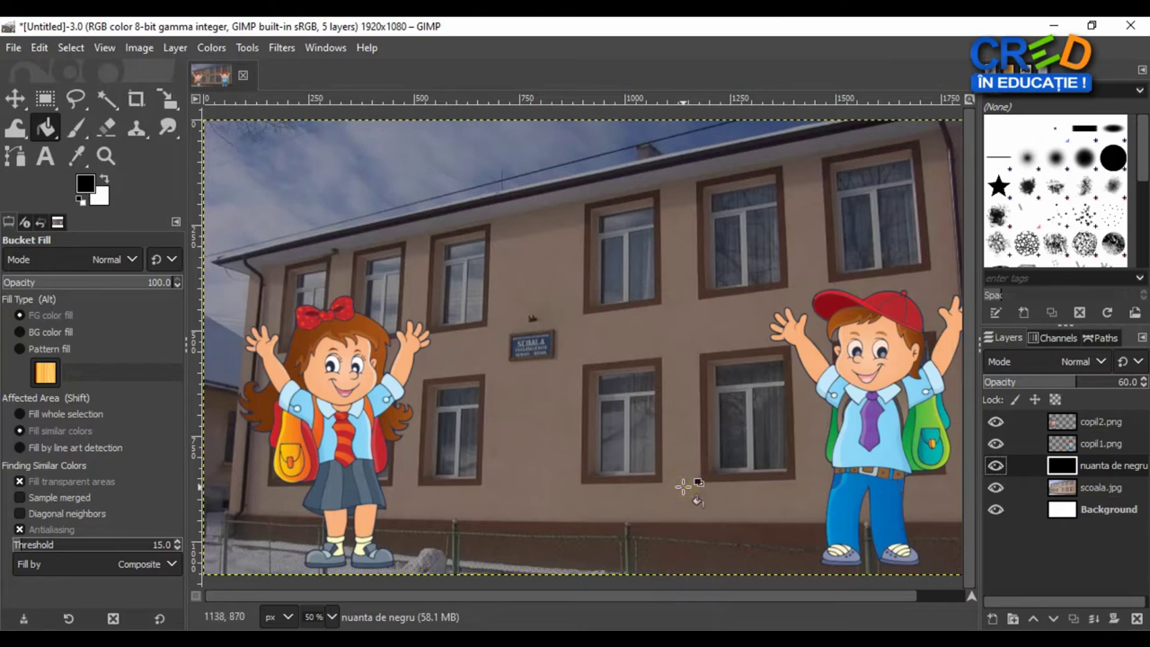
ctrl+scroll(686, 487, down, 1)
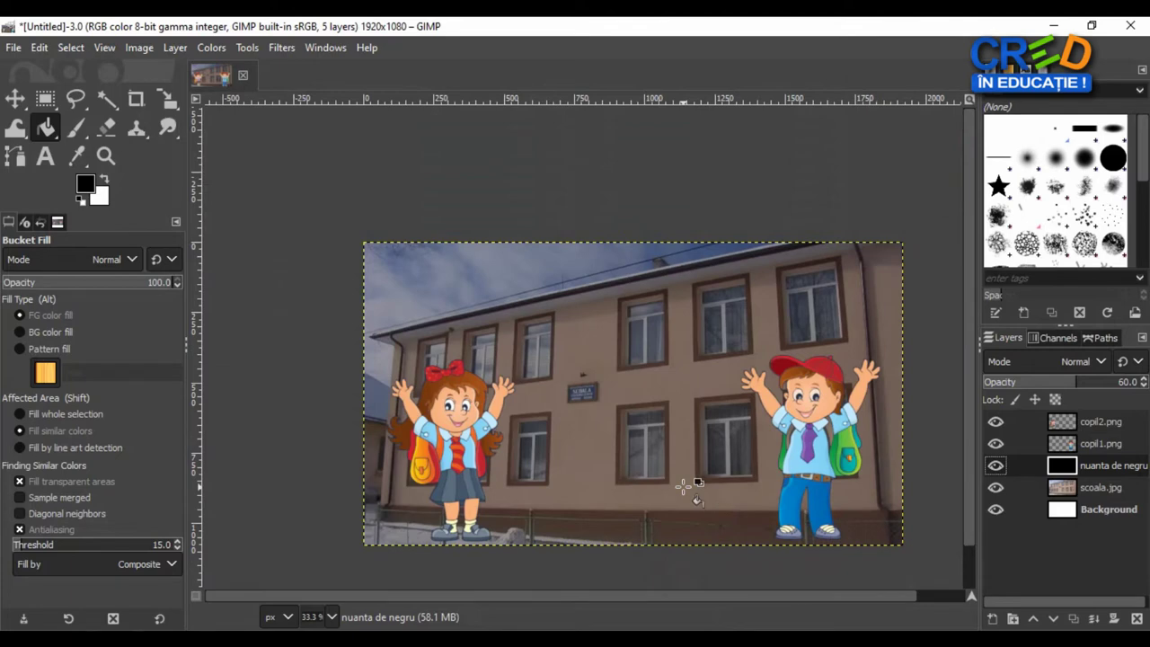
click(685, 486)
click(685, 486)
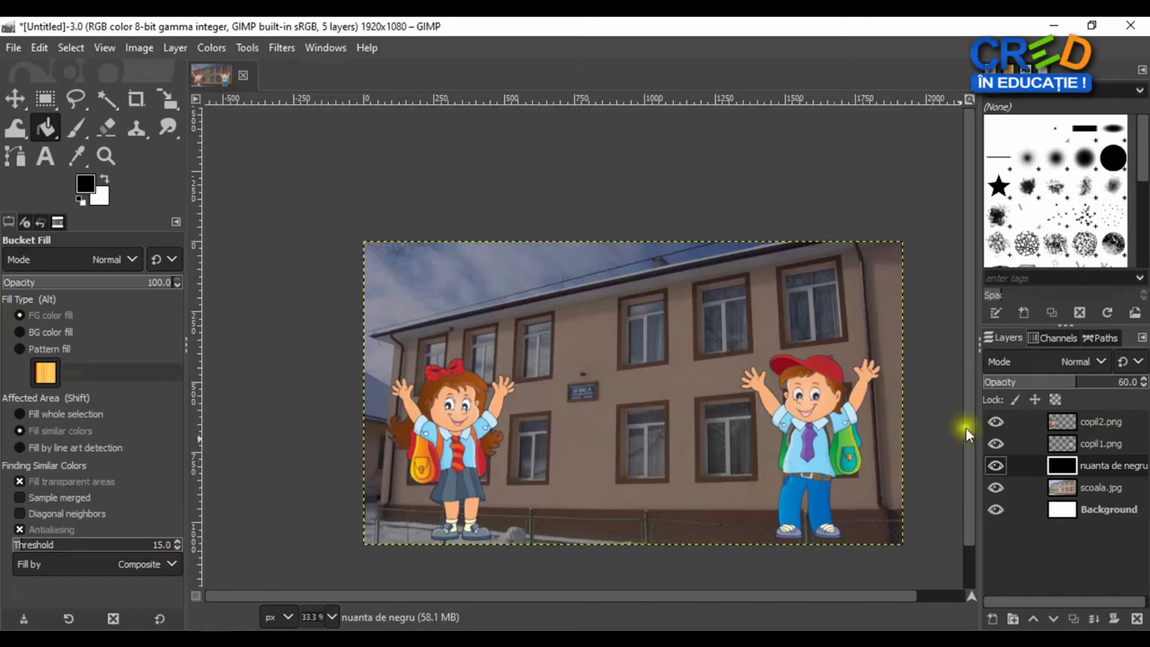
ctrl+scroll(782, 454, up, 1)
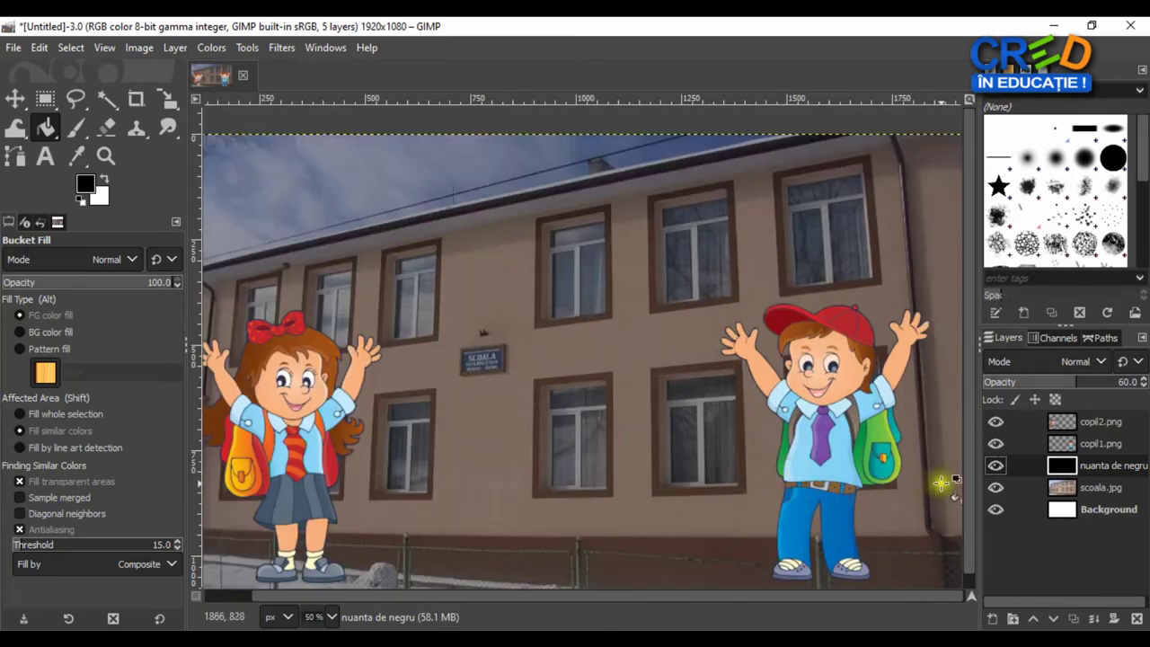
scroll(966, 503, down, 1)
mouse_move(928, 593)
mouse_down()
mouse_move(856, 600)
mouse_move(876, 600)
mouse_up()
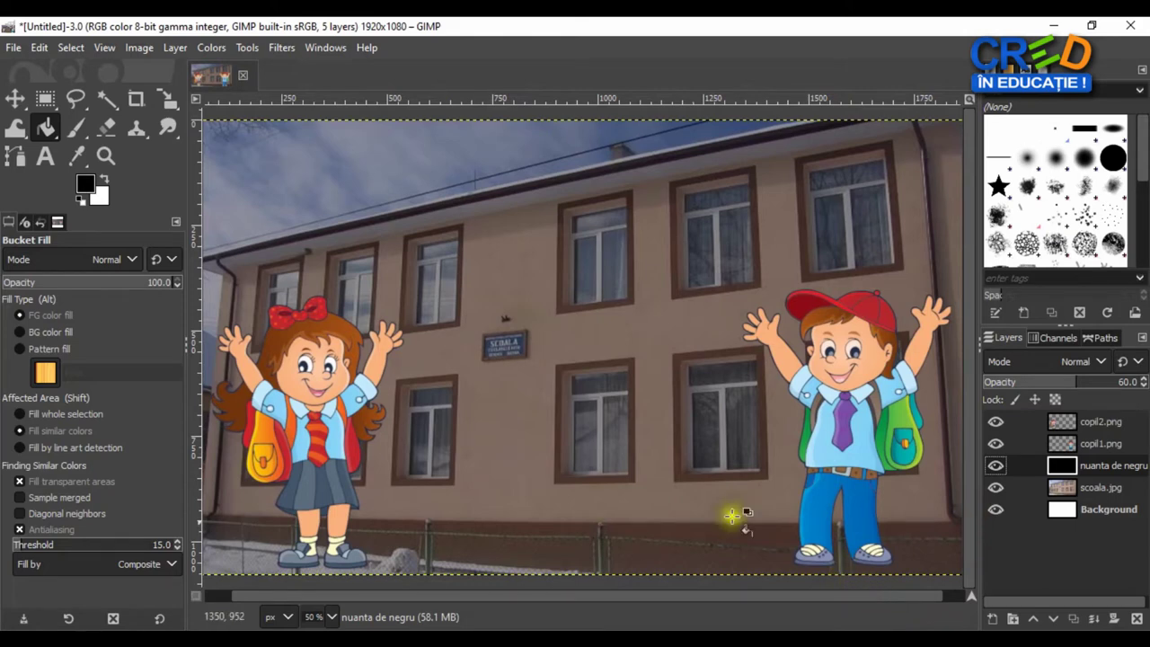
Choose the Text tool with Arial Bold font and select its 62 px size value.
click(47, 156)
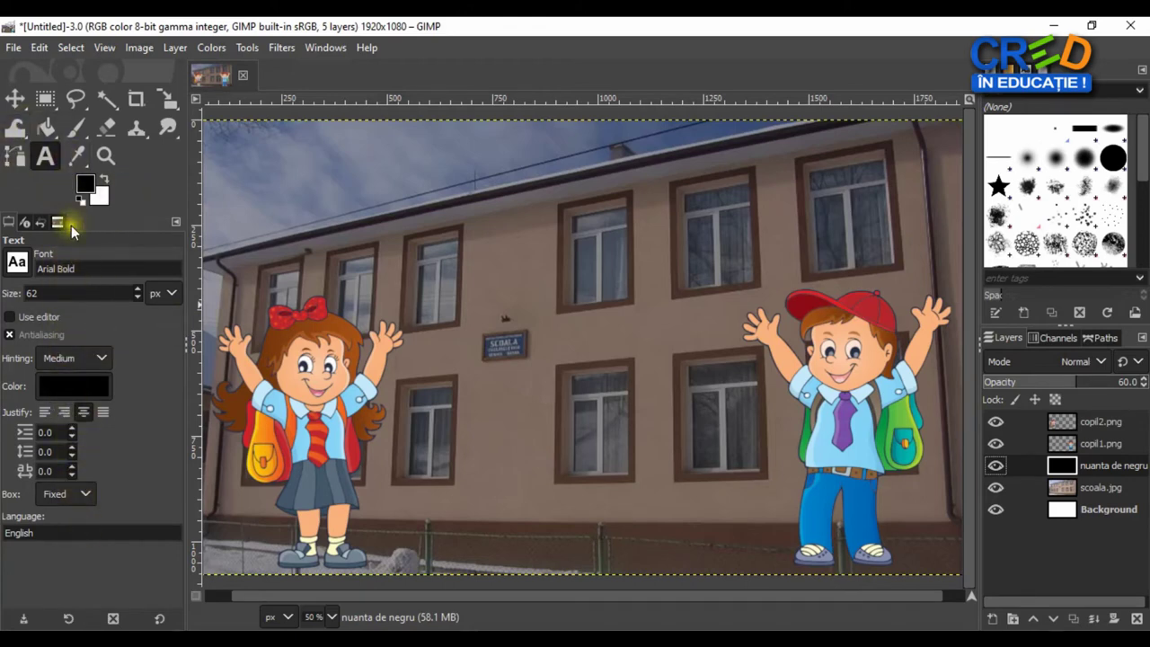
click(90, 265)
click(17, 262)
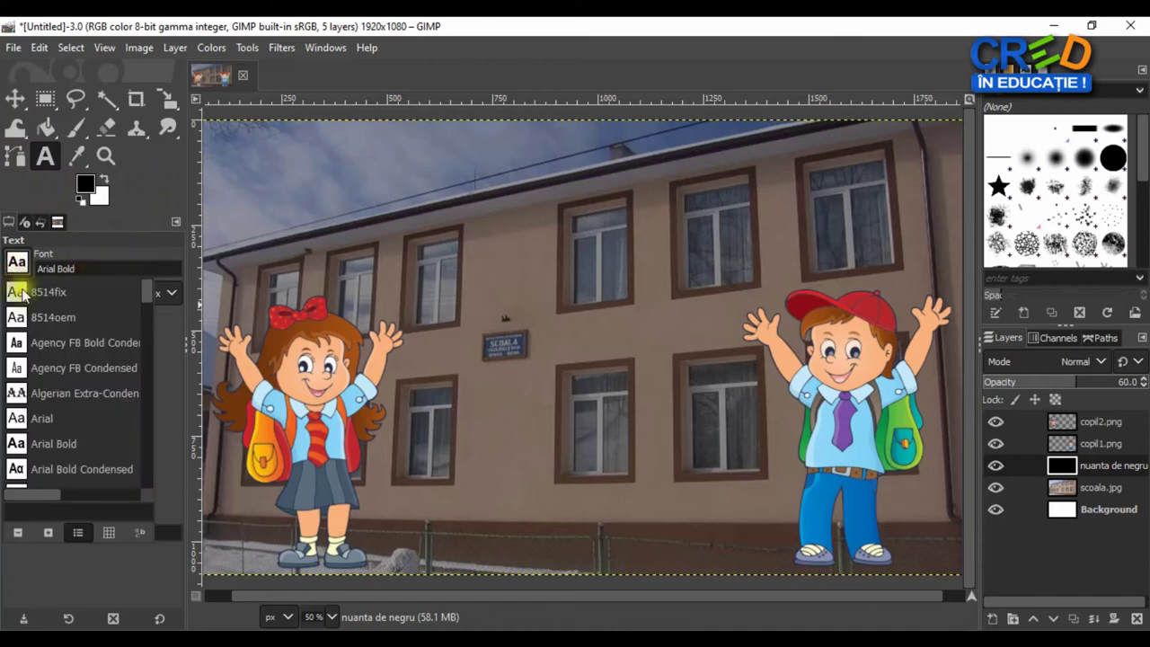
scroll(149, 305, down, 5)
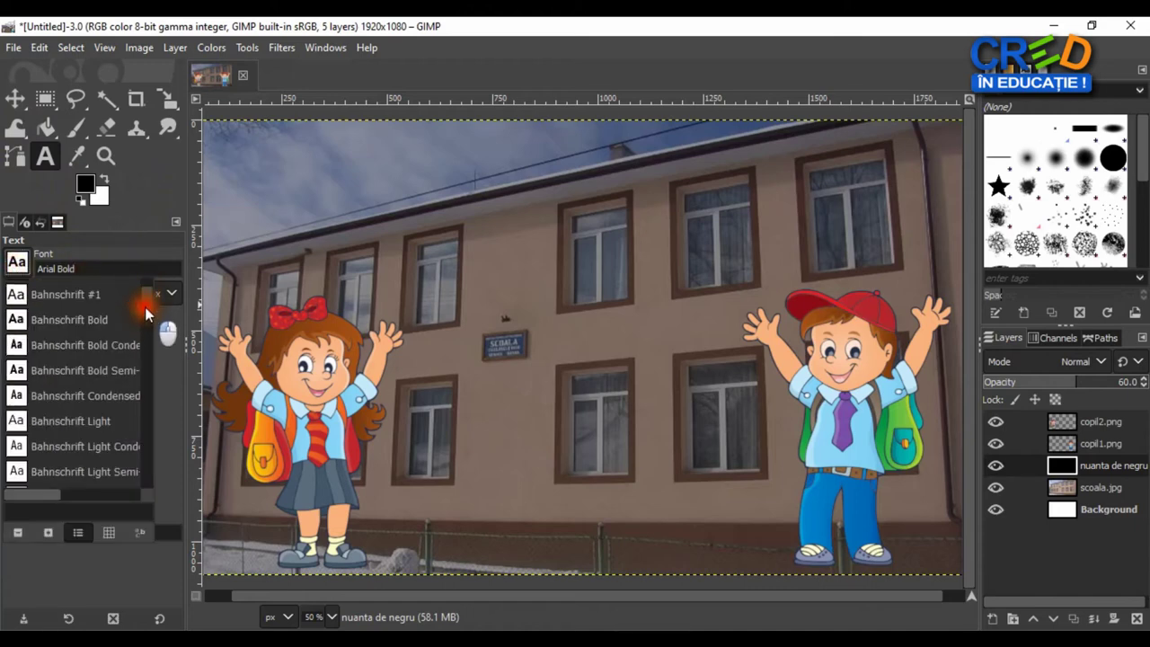
scroll(149, 303, down, 3)
scroll(149, 301, up, 3)
scroll(149, 301, up, 5)
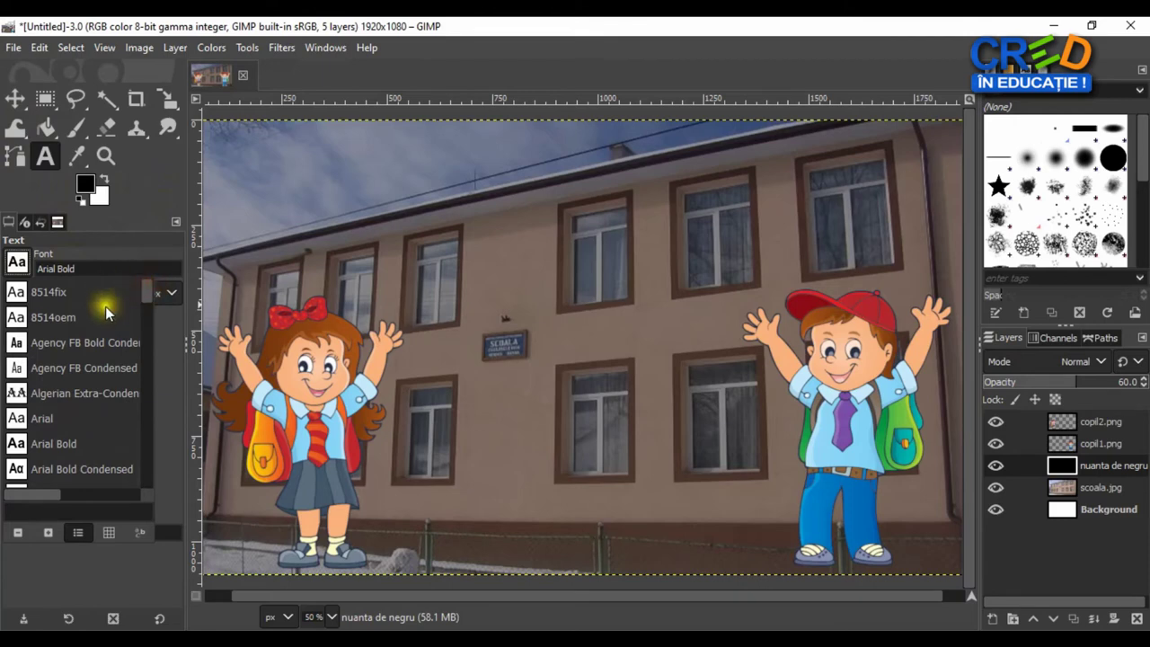
click(66, 440)
click(162, 296)
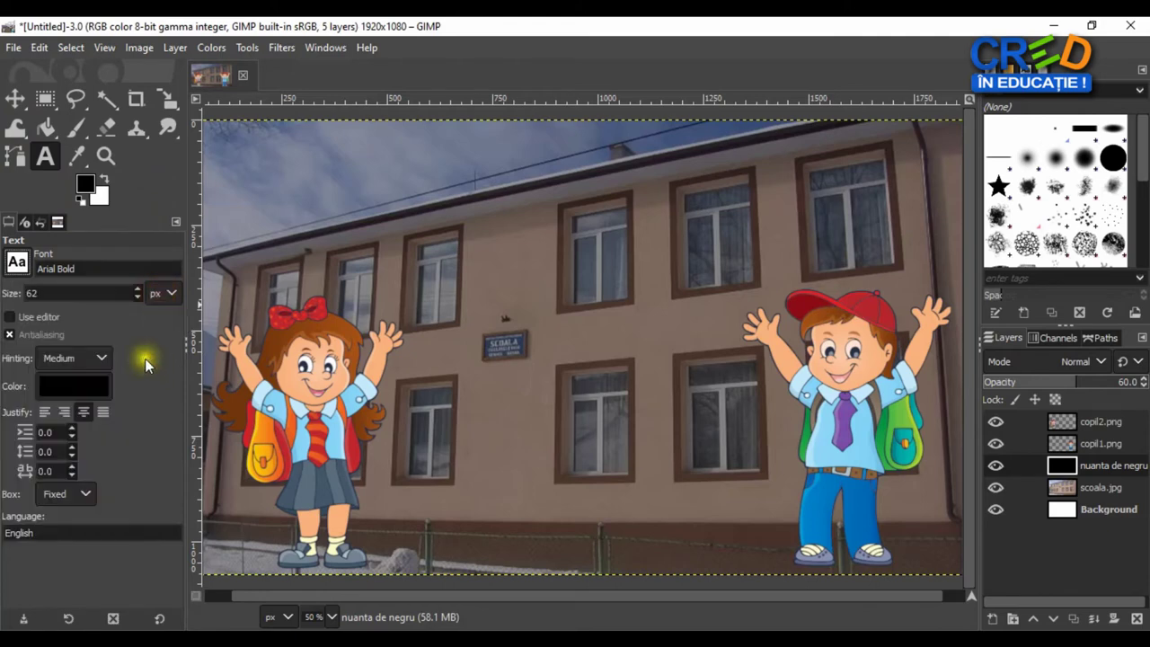
click(86, 293)
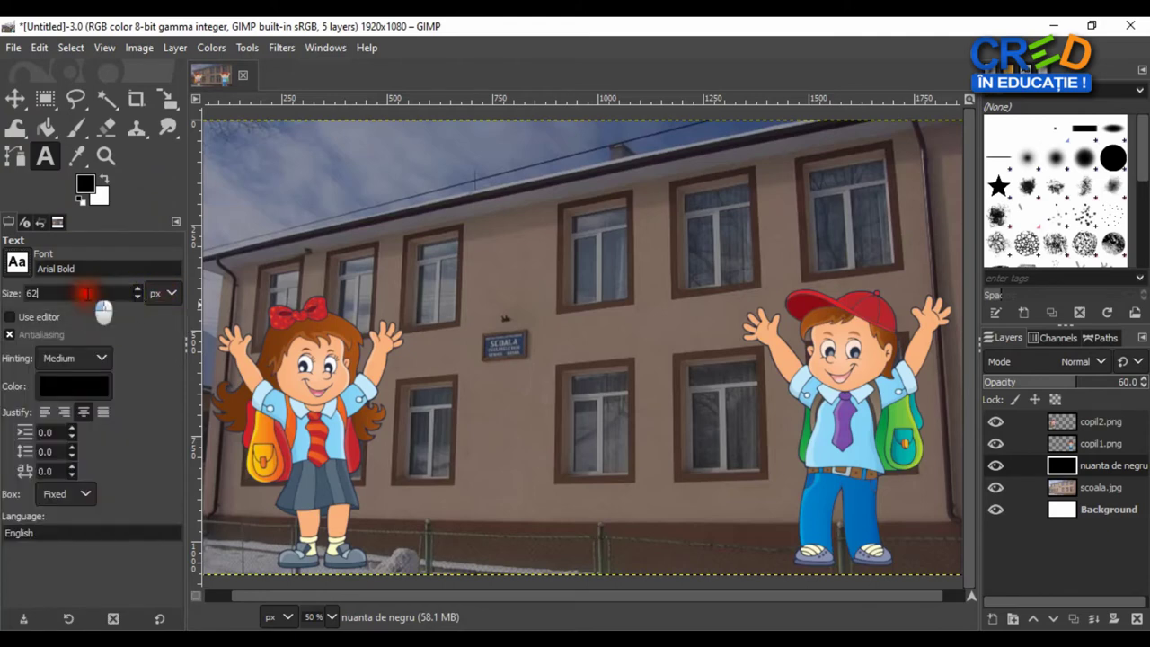
double_click(47, 286)
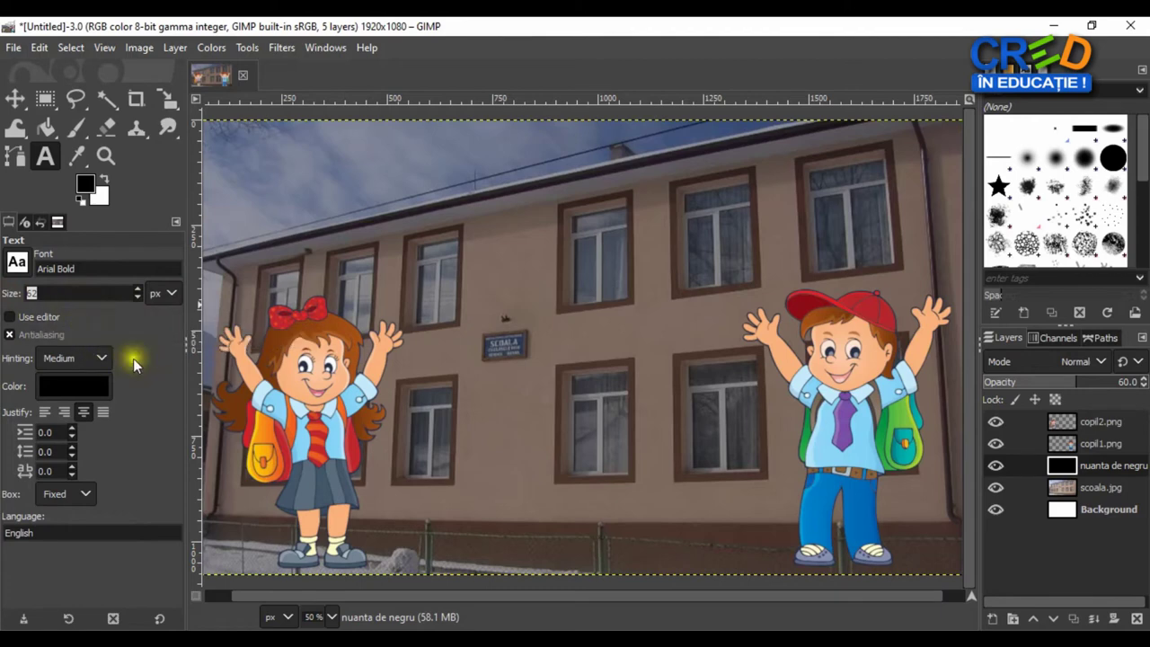
Set the text colour to light grey dfd9d9.
click(80, 388)
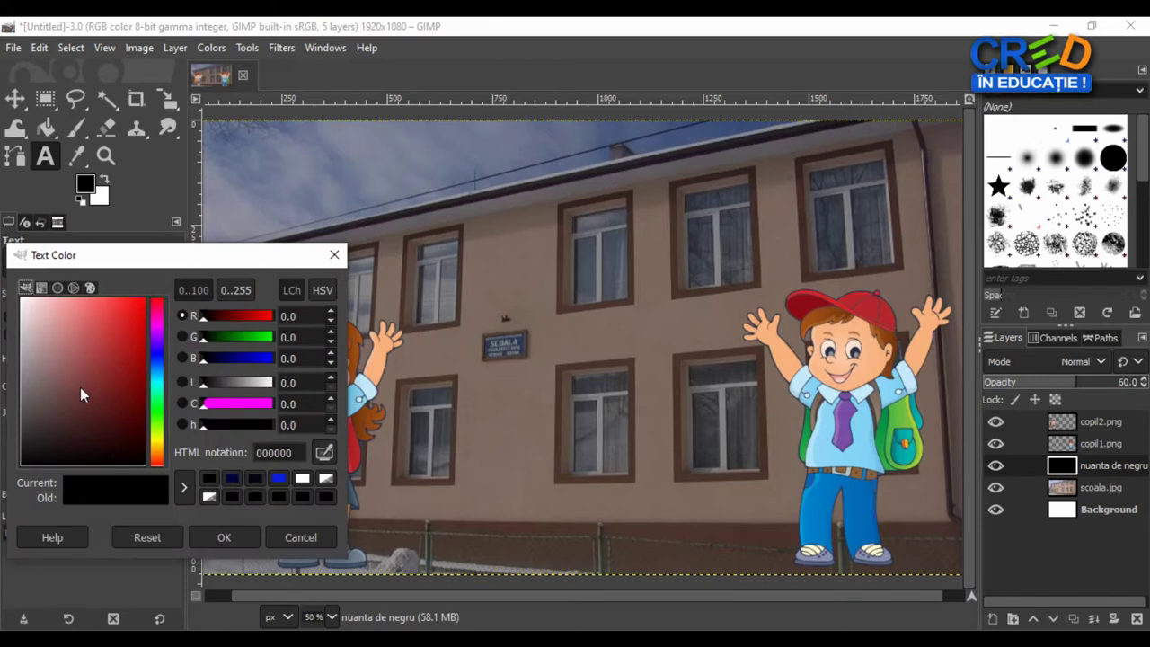
click(59, 378)
drag(60, 379, 25, 327)
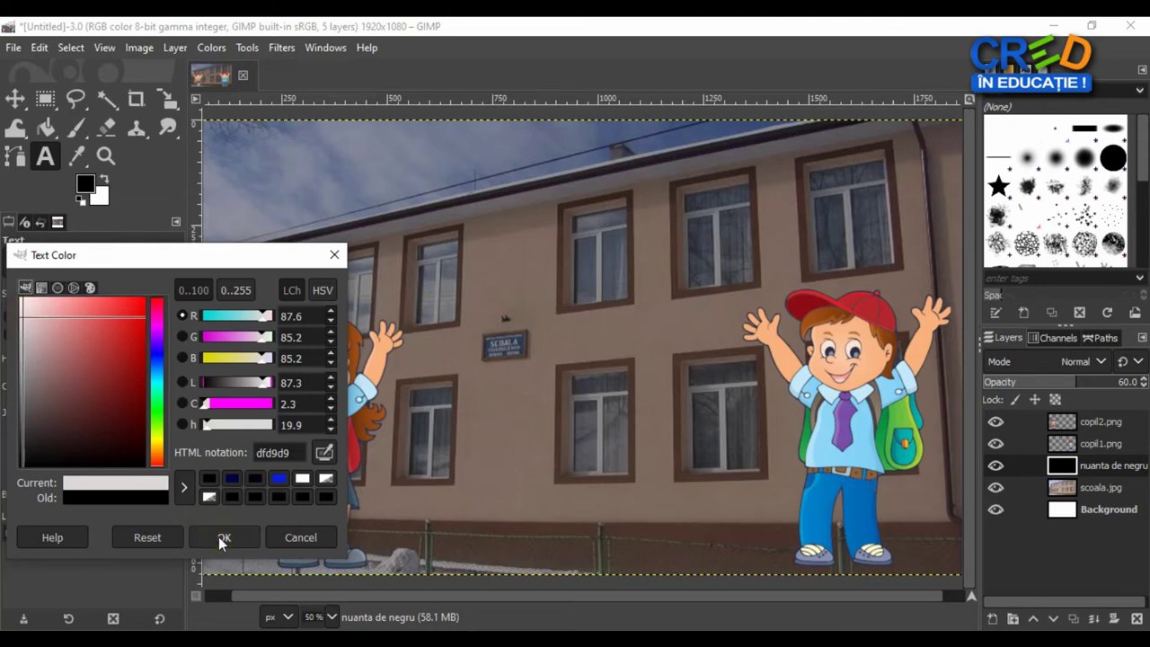
click(221, 539)
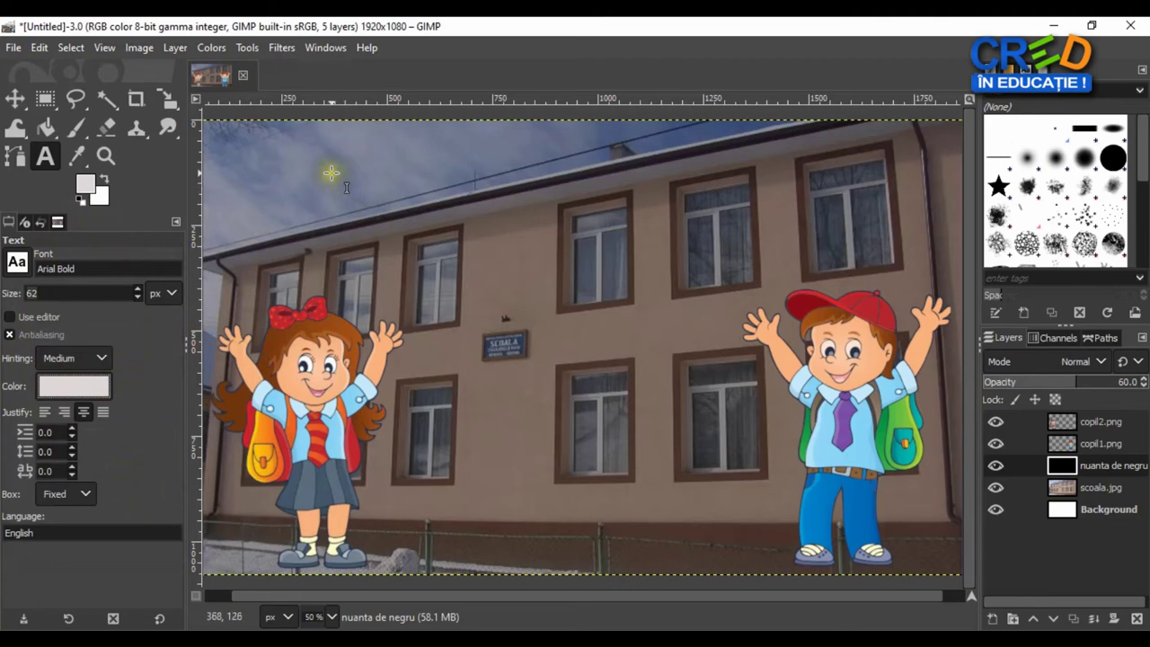
Draw a wide text box at the top and type 'ȘCOALA GIMNAZIALĂ NR.1' above 'ORGANIZEAZĂ'.
mouse_move(332, 174)
mouse_down()
mouse_move(378, 223)
mouse_move(786, 266)
mouse_up()
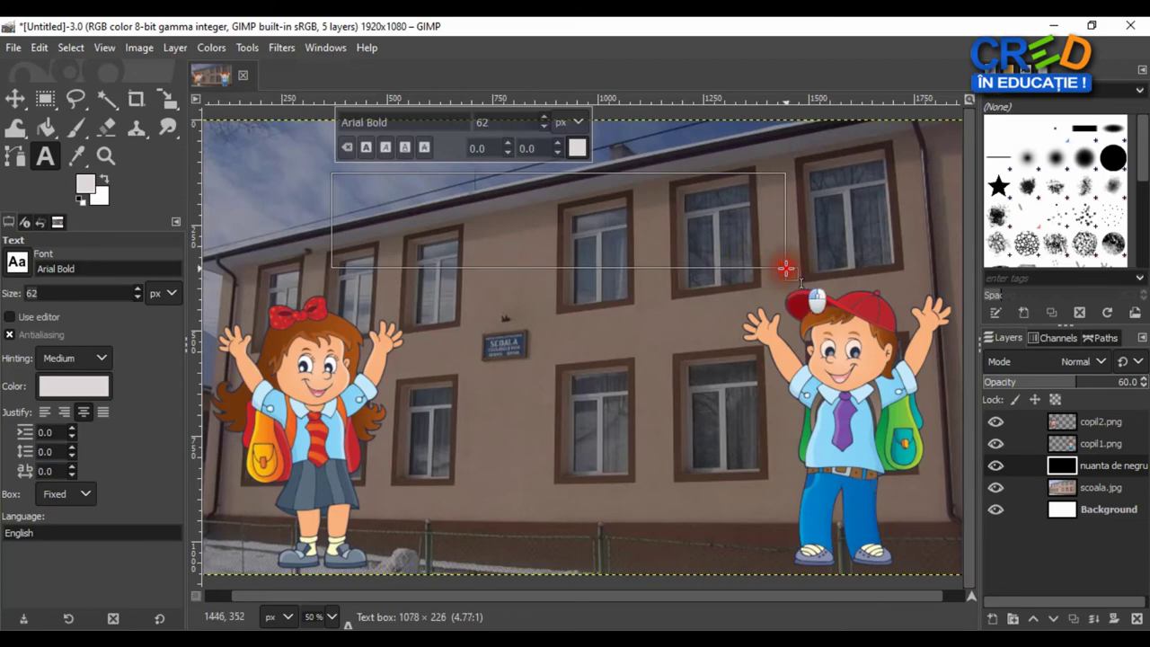
drag(786, 267, 787, 266)
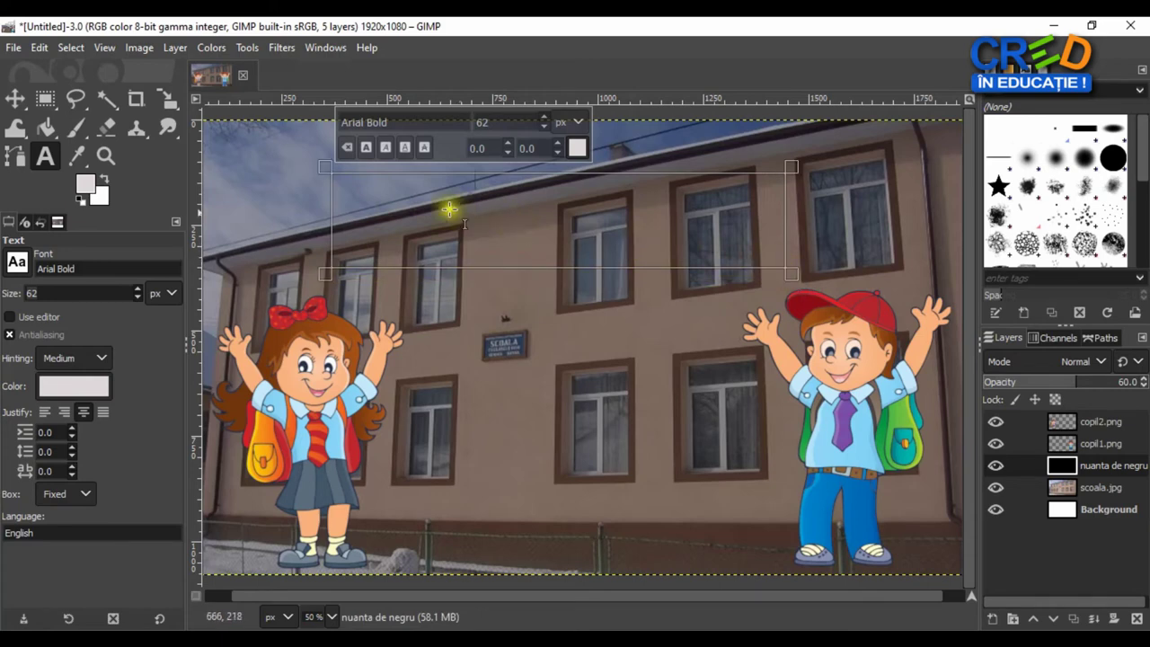
click(401, 202)
text(ȘC)
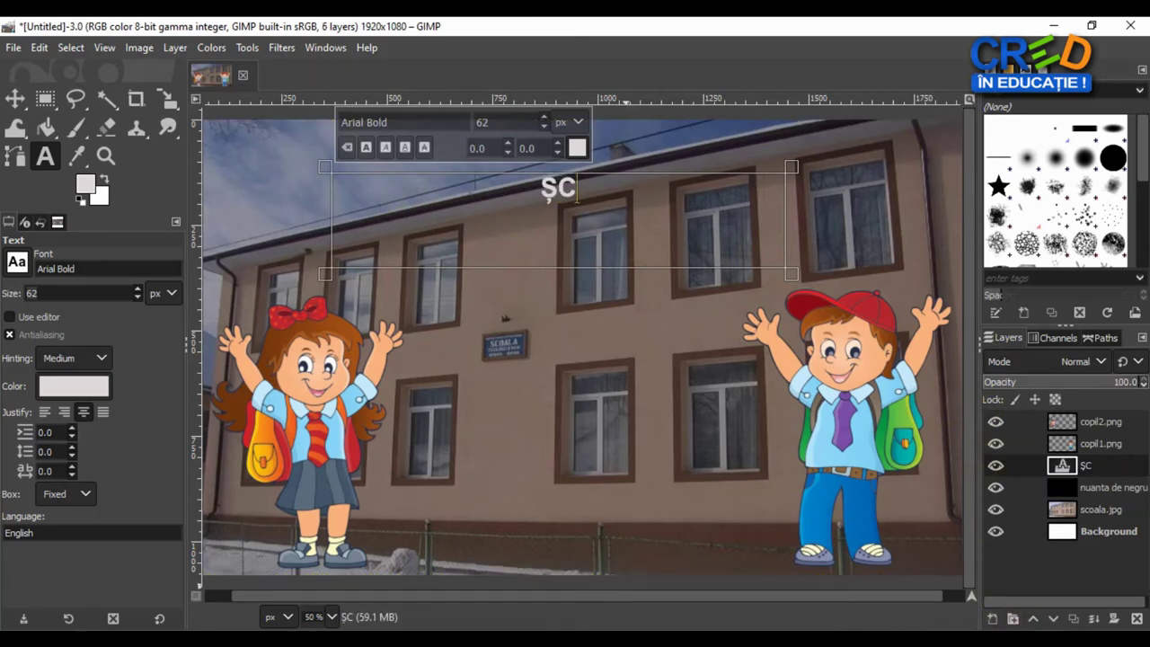
text(OALA GIMNAZIALĂ NR.1)
key(Return)
key(Return)
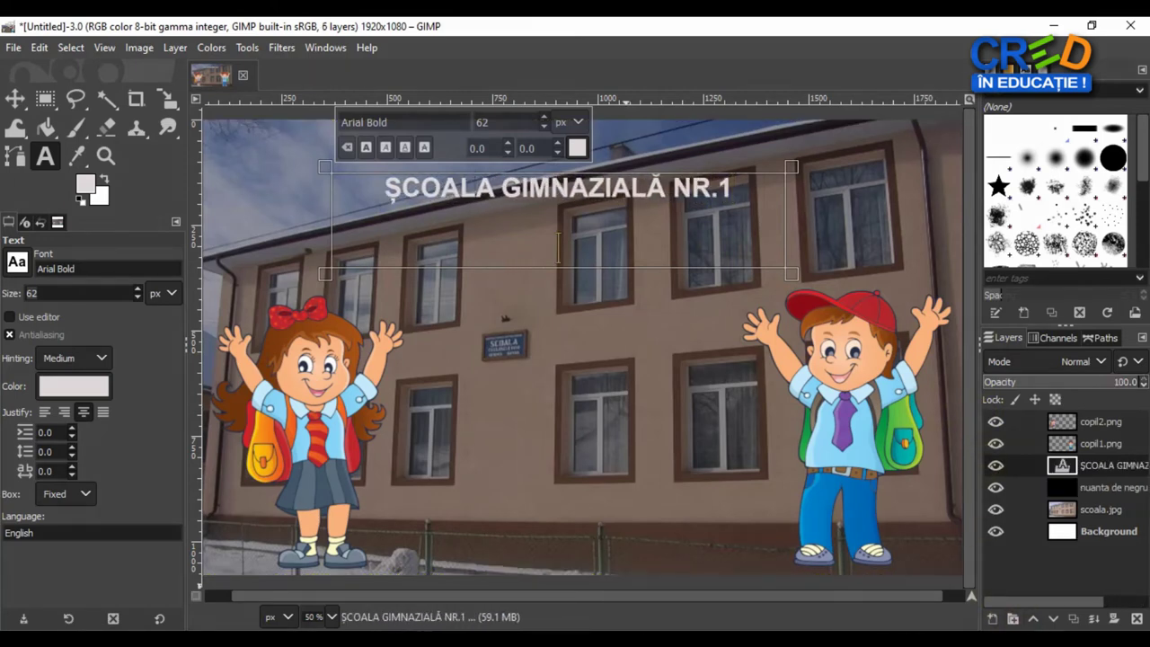
text(ORGANIZEAZĂ)
key(Return)
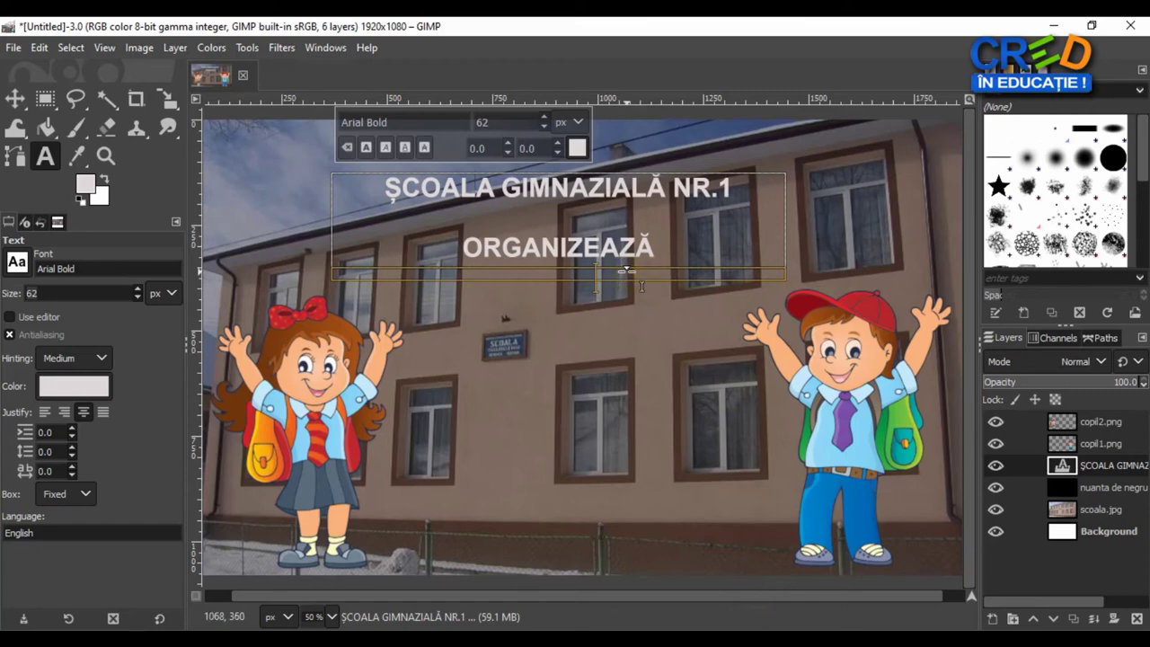
Extend the text box, add the quoted title "ZIUA PORȚILOR DESCHISE" on two lines, and select it.
drag(625, 272, 626, 450)
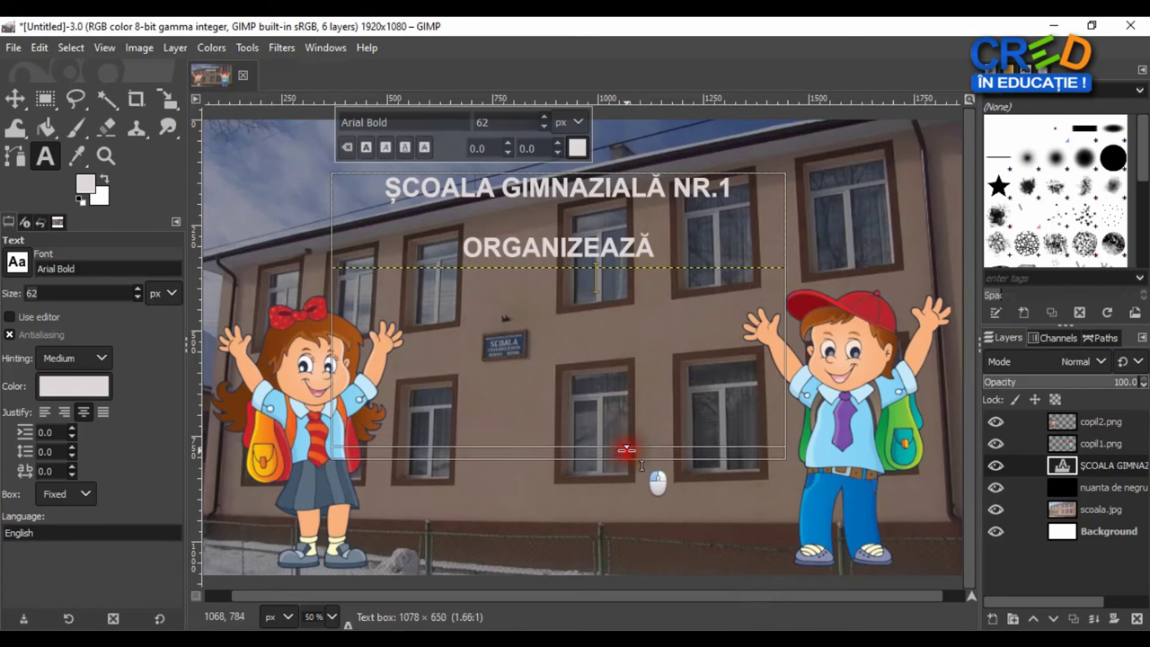
text("ZIUA)
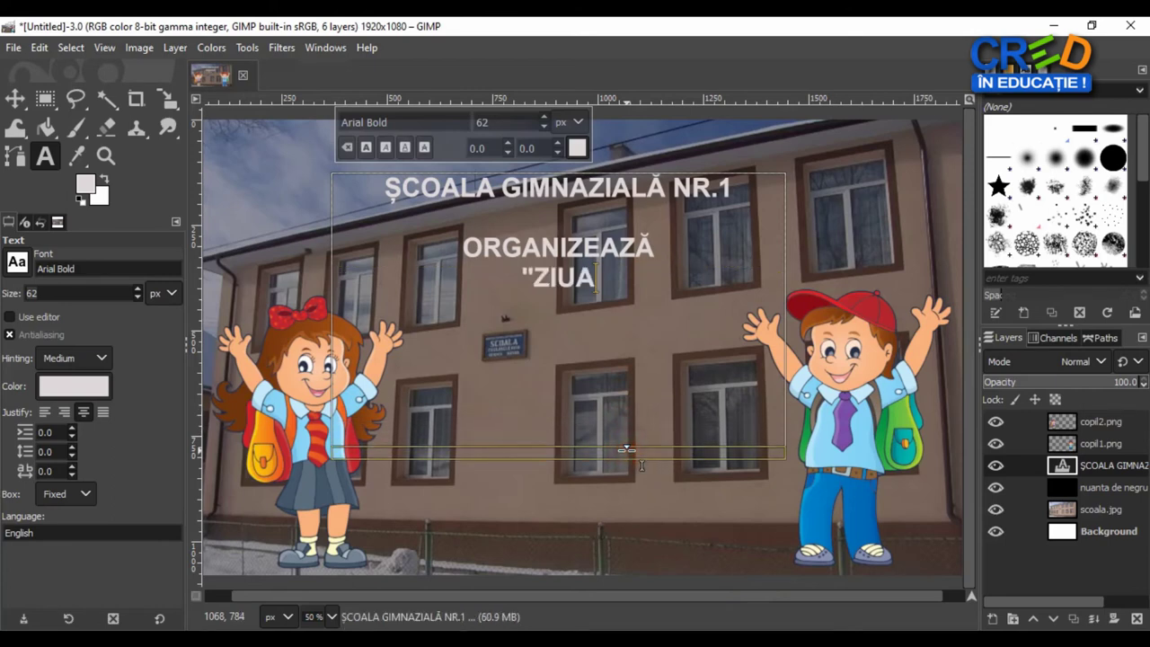
drag(626, 450, 629, 468)
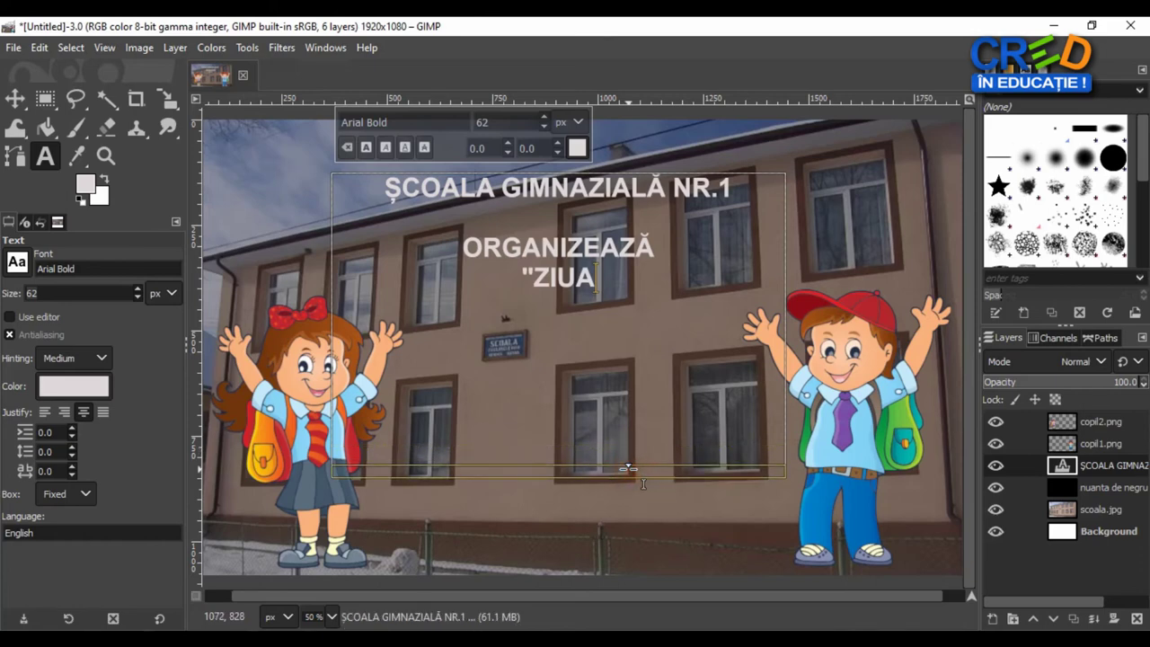
key(Return)
text(PORȚI)
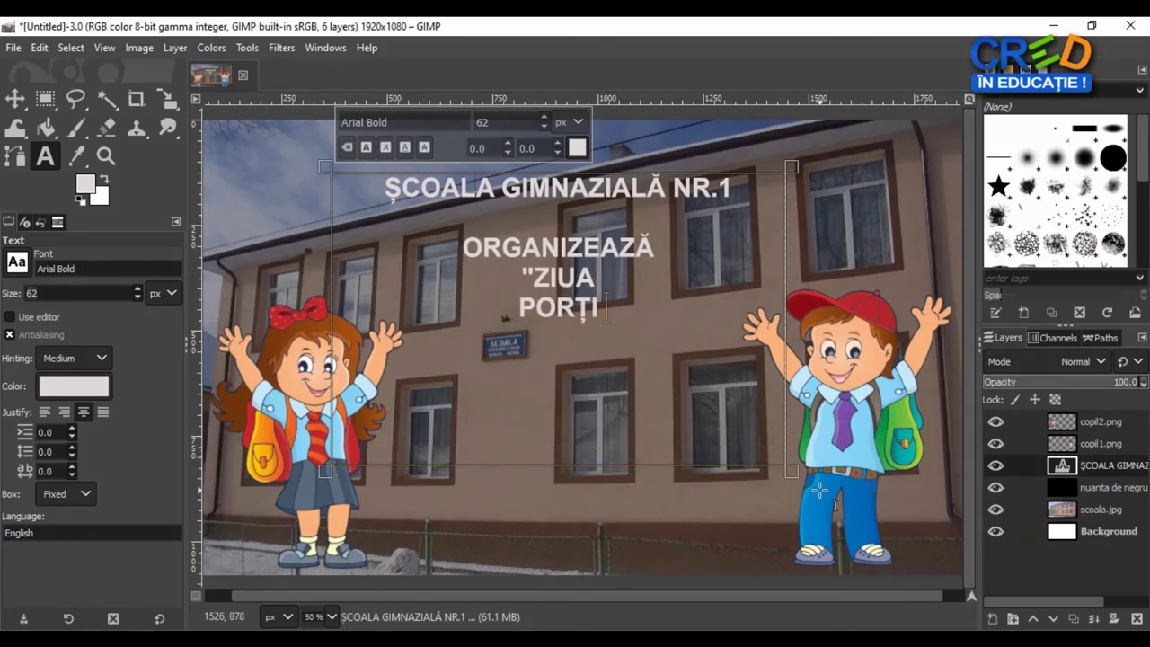
text(LOR DESCHISE")
click(657, 260)
key(Return)
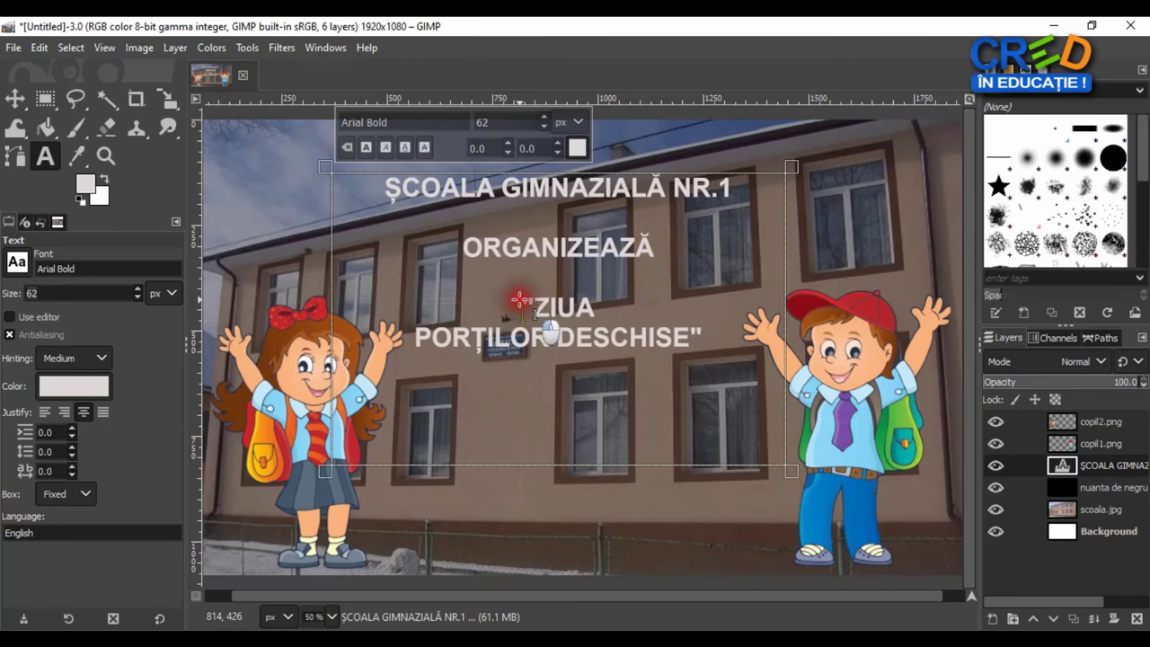
drag(522, 299, 710, 349)
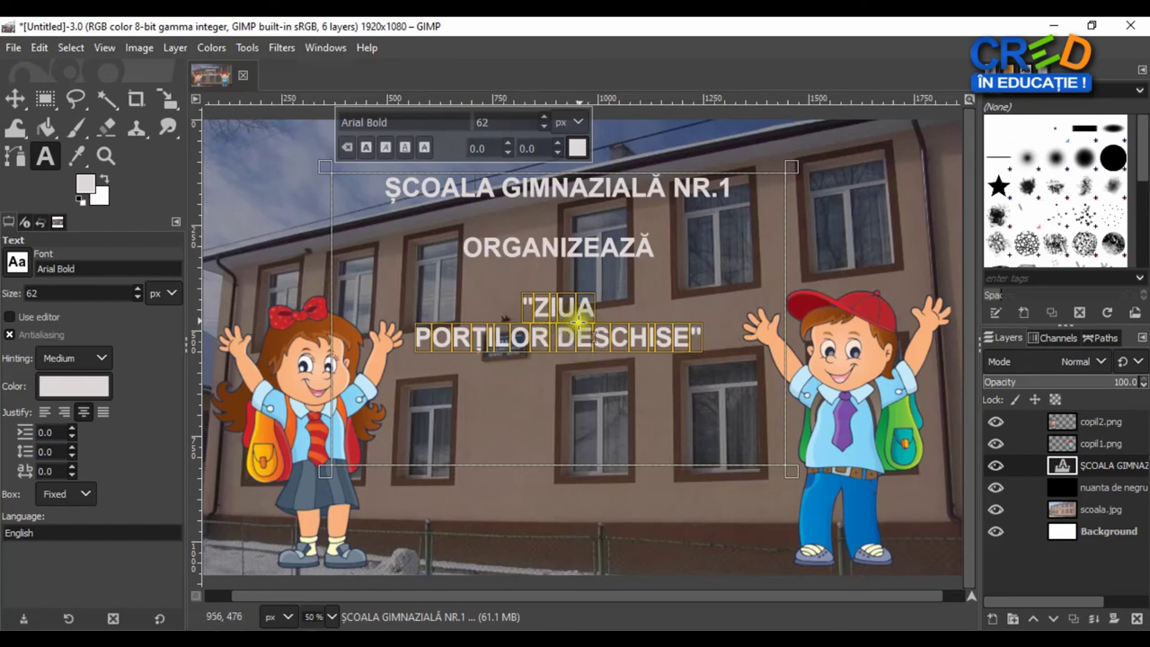
Enlarge the quoted title's font size to 81.
click(543, 117)
click(544, 117)
click(544, 117)
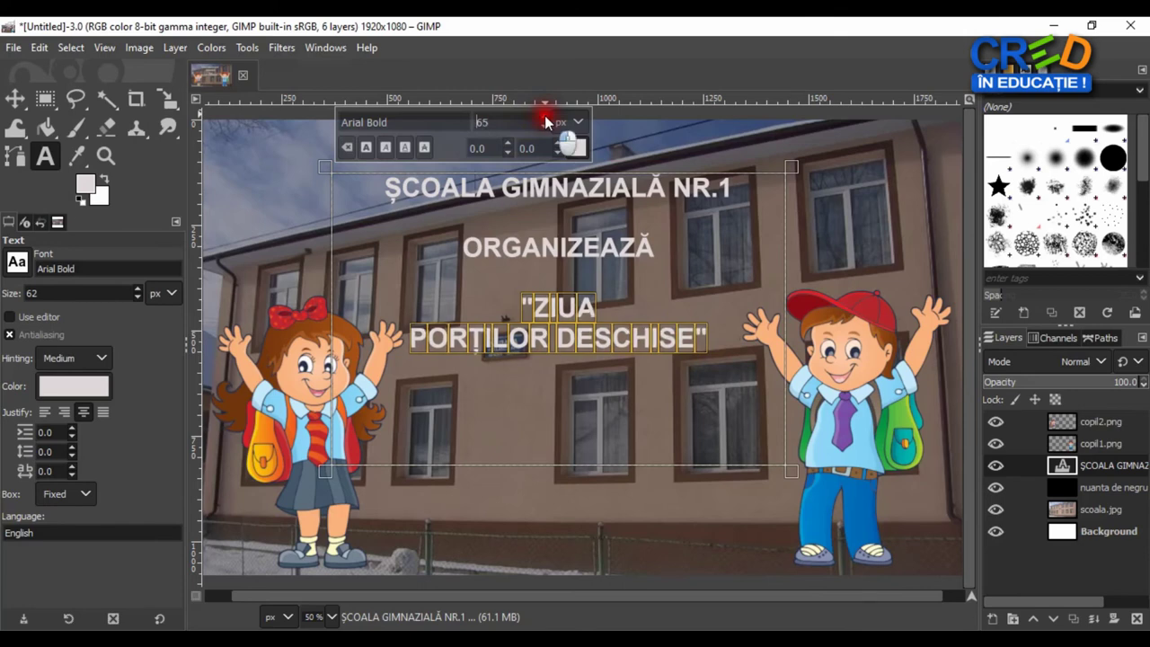
click(544, 117)
click(544, 118)
click(544, 118)
click(544, 118)
click(545, 118)
click(545, 118)
click(544, 118)
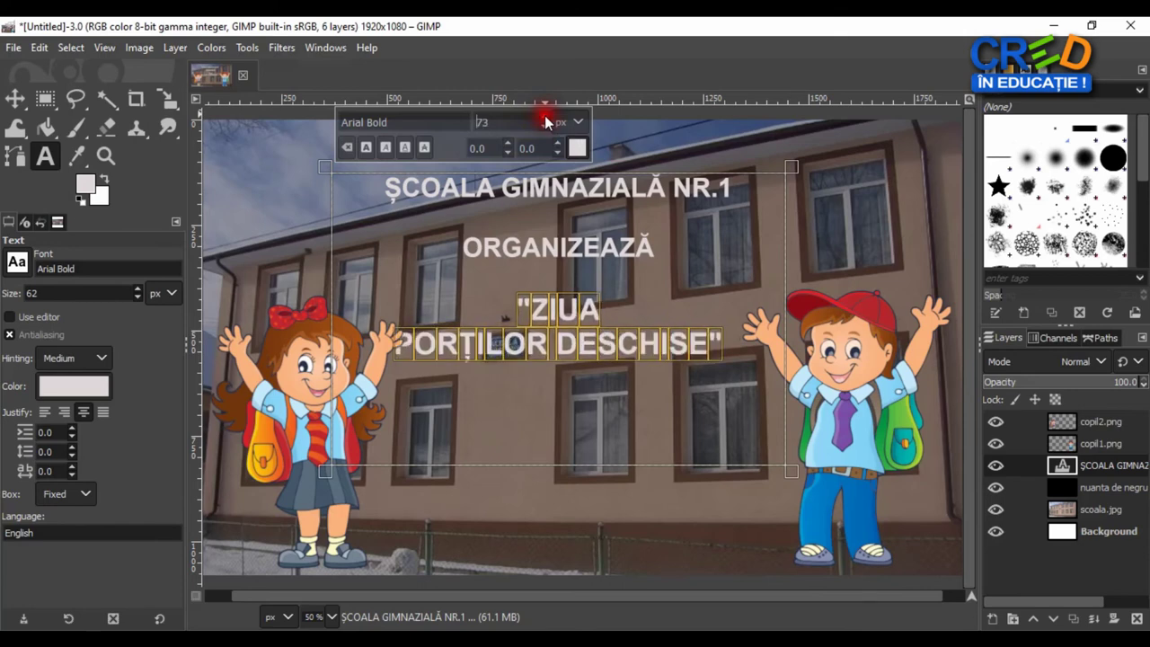
click(545, 118)
click(545, 118)
click(544, 117)
click(544, 118)
click(544, 118)
click(544, 118)
click(746, 352)
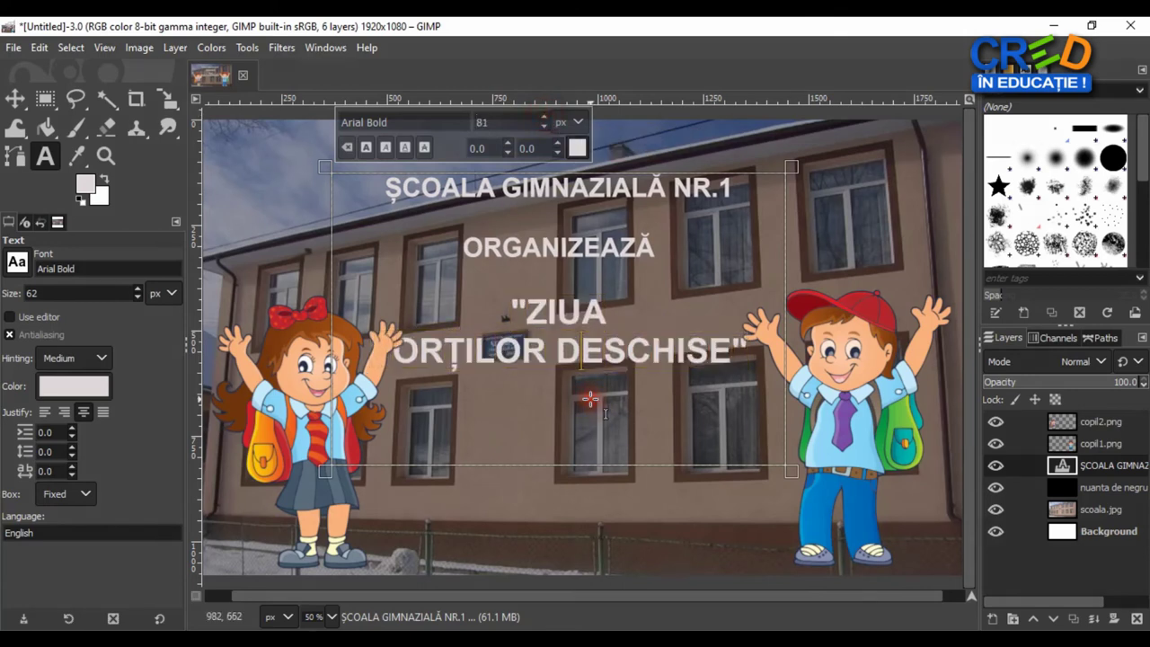
Add the date 15.03.2022 on a new line below the title.
key(Return)
key(Return)
text(15.03.2022)
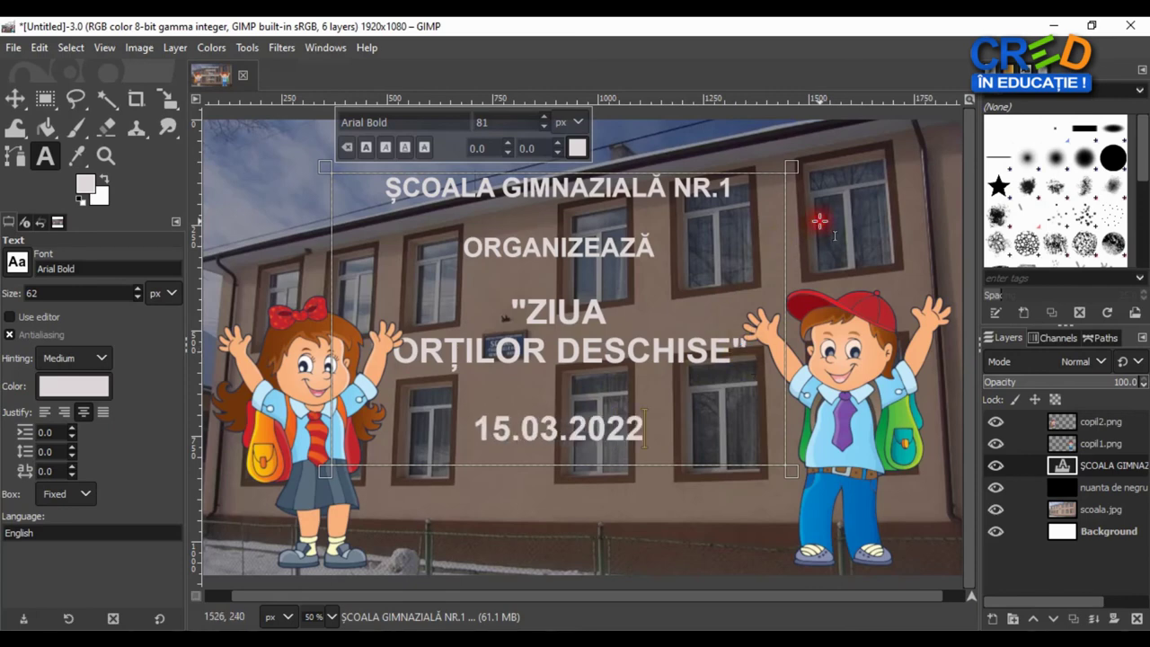
click(817, 222)
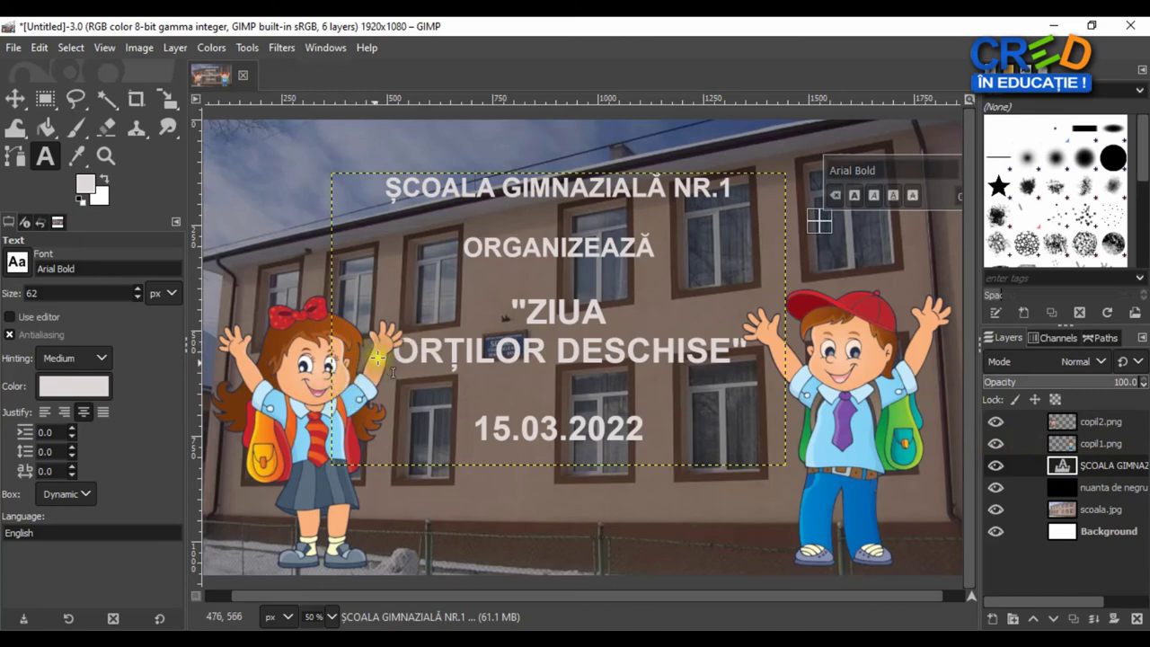
Move the announcement text layer above copil2.png to the top of the layer stack.
click(429, 351)
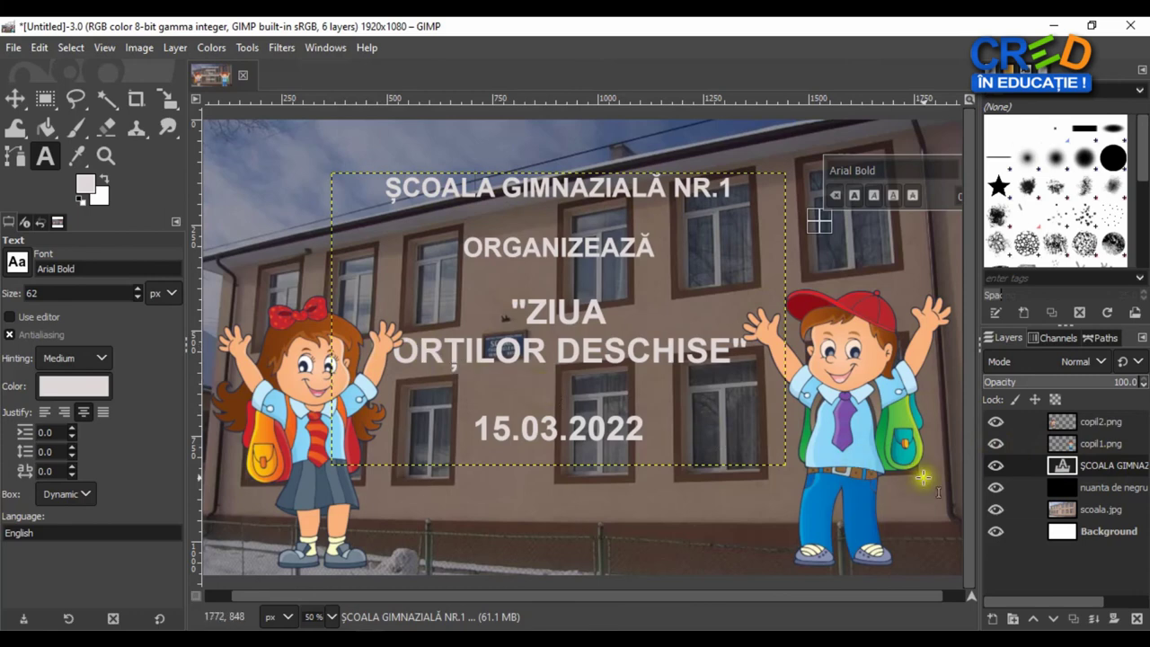
click(1128, 464)
click(1127, 473)
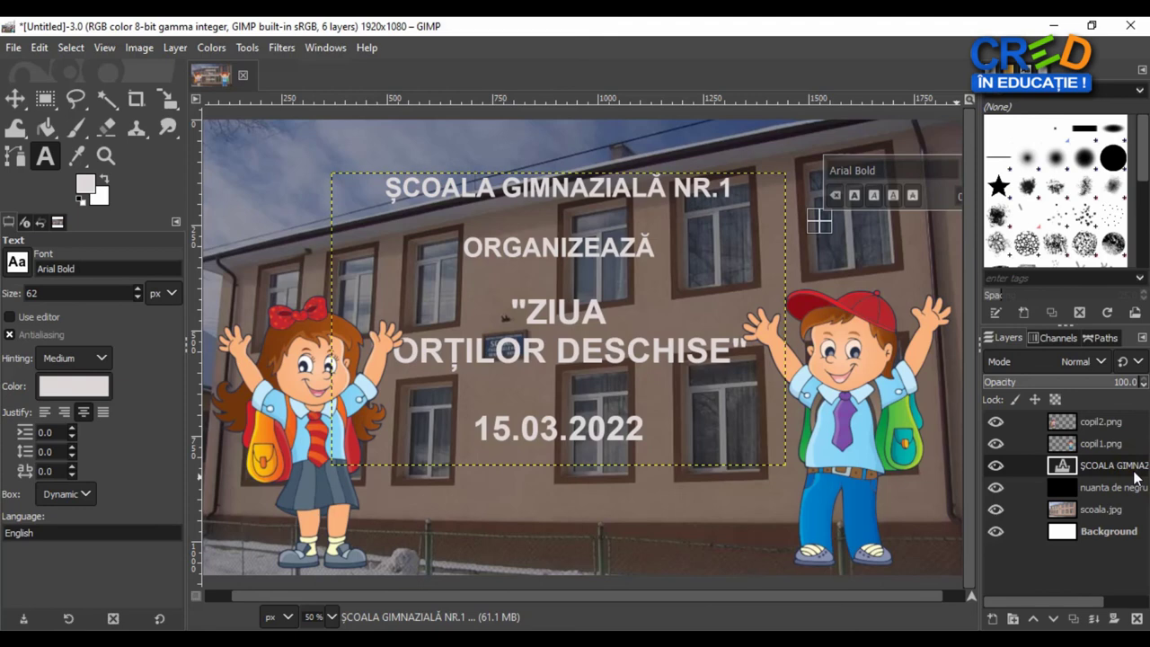
click(1135, 476)
drag(1135, 476, 1132, 422)
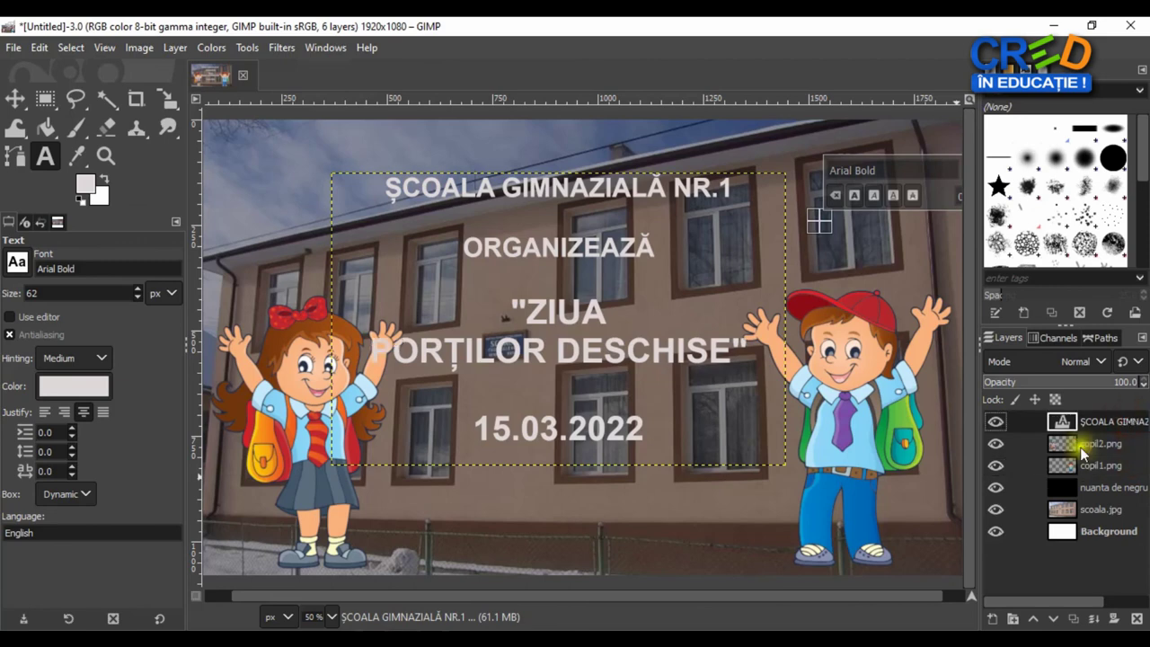